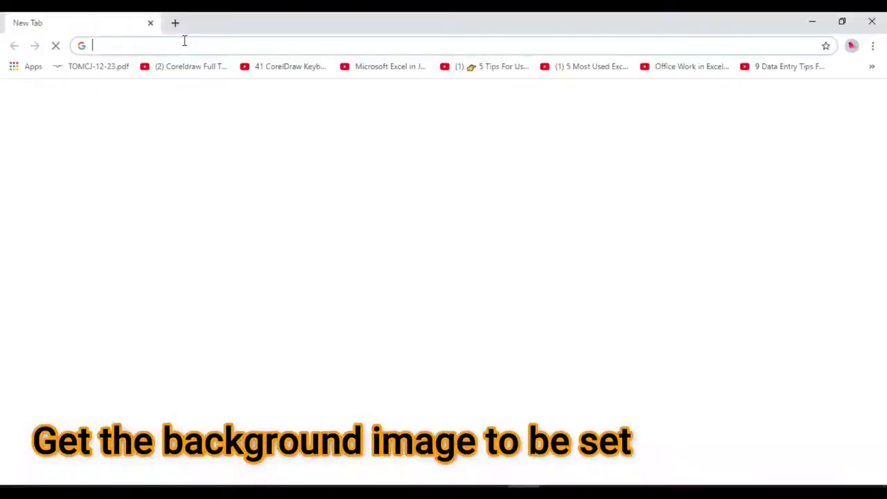
Step: Search Google for "blue background" and open the image results with the abstract blue curve picture previewed
{"action": "type", "text": "background"}
{"action": "left_click", "coordinate": [97, 45]}
{"action": "type", "text": "blue"}
{"action": "key", "text": "Return"}
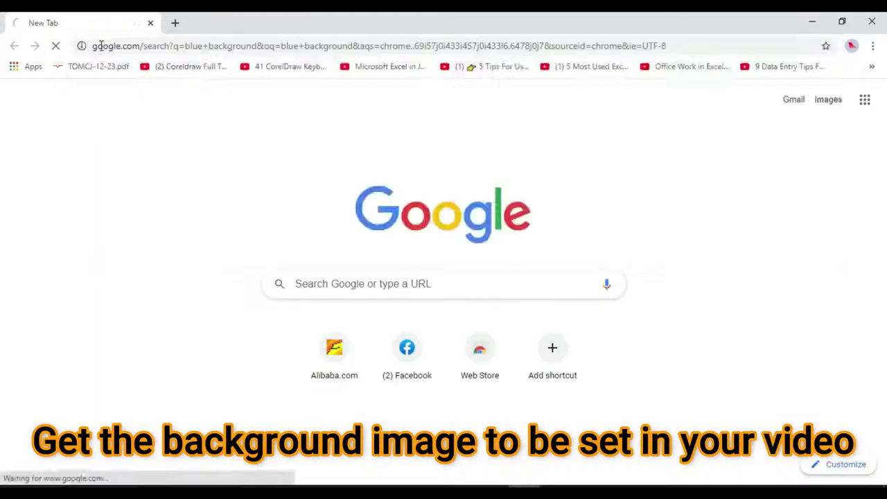
{"action": "left_click", "coordinate": [264, 326]}
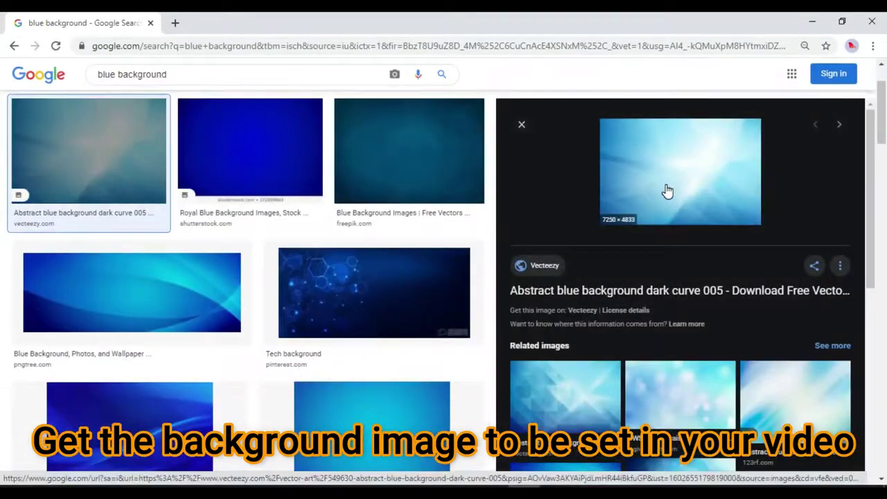
Step: Browse the blue background images and save the Pexels picture with vertical light-blue streaks to the desktop
{"action": "left_click_drag", "start_coordinate": [869, 186], "coordinate": [878, 313]}
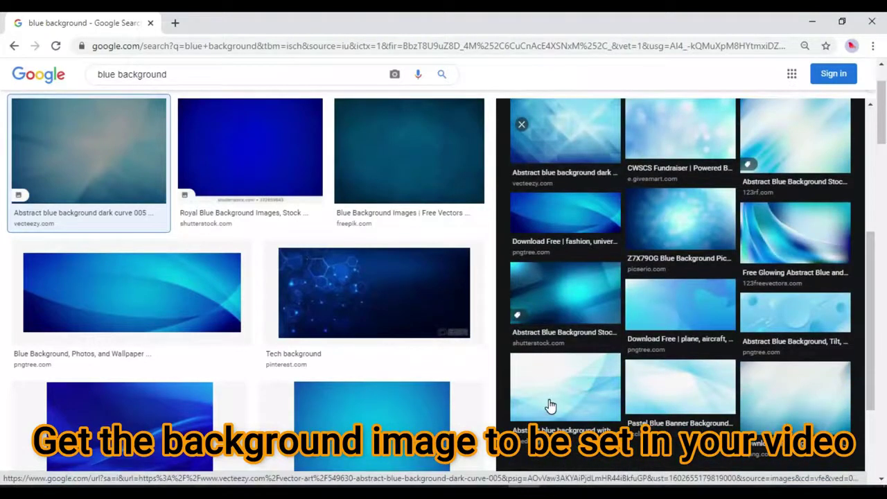
{"action": "left_click", "coordinate": [794, 398]}
{"action": "left_click_drag", "start_coordinate": [875, 198], "coordinate": [681, 355]}
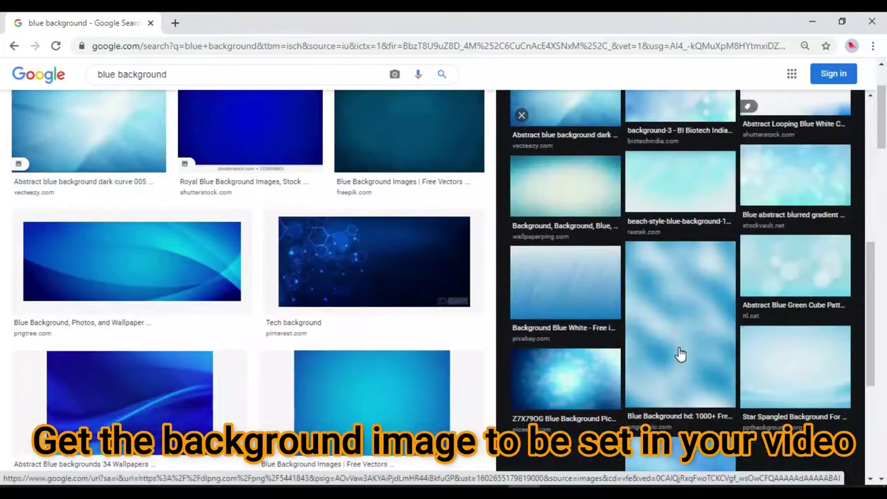
{"action": "left_click", "coordinate": [681, 355]}
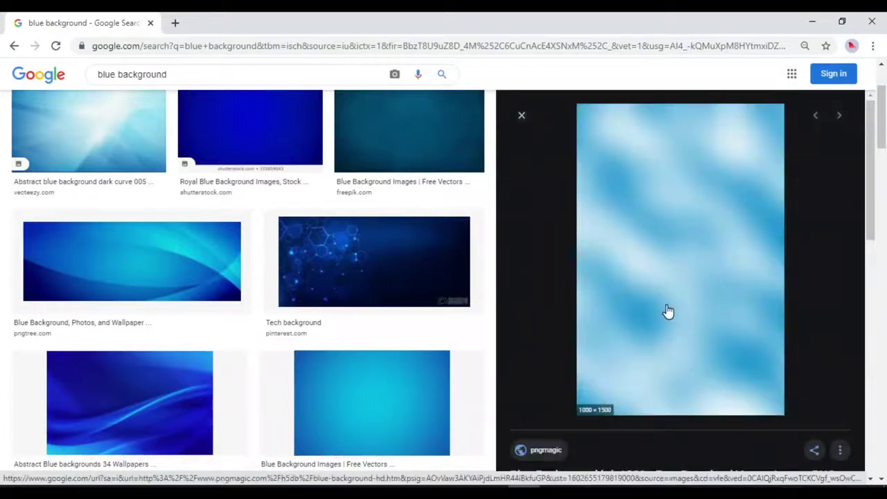
{"action": "left_click_drag", "start_coordinate": [871, 162], "coordinate": [880, 345]}
{"action": "left_click", "coordinate": [32, 231]}
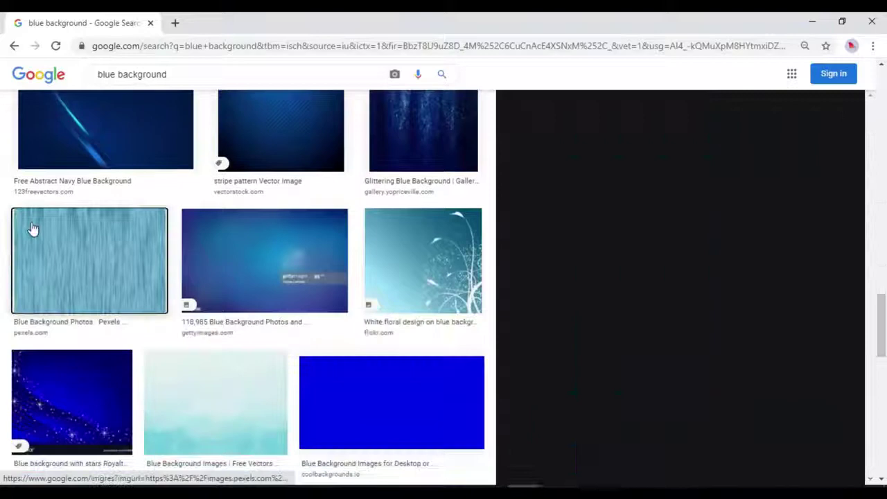
{"action": "right_click", "coordinate": [662, 236]}
{"action": "left_click", "coordinate": [694, 350]}
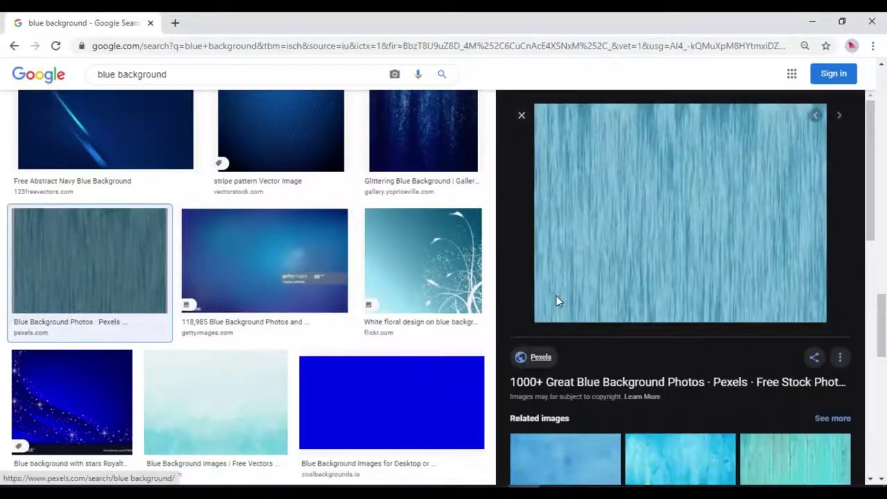
{"action": "left_click", "coordinate": [772, 463]}
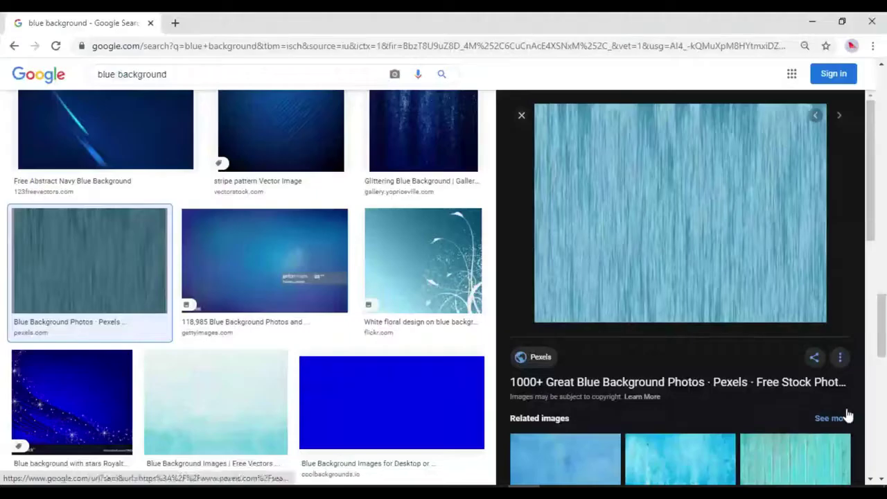
Step: Save the related turquoise wooden-plank image from Wallpaper Stream to the desktop and close the browser
{"action": "left_click", "coordinate": [791, 444]}
{"action": "right_click", "coordinate": [708, 238]}
{"action": "left_click", "coordinate": [737, 352]}
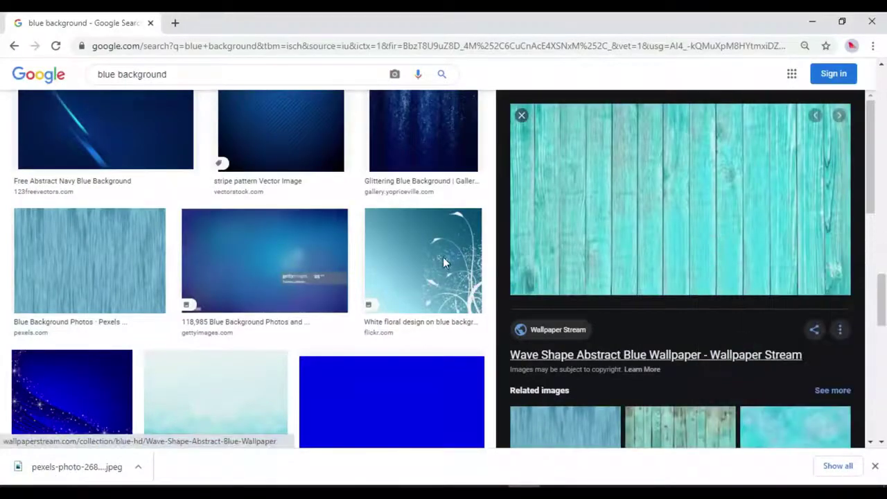
{"action": "left_click", "coordinate": [778, 468]}
{"action": "left_click", "coordinate": [873, 21]}
{"action": "left_click", "coordinate": [527, 118]}
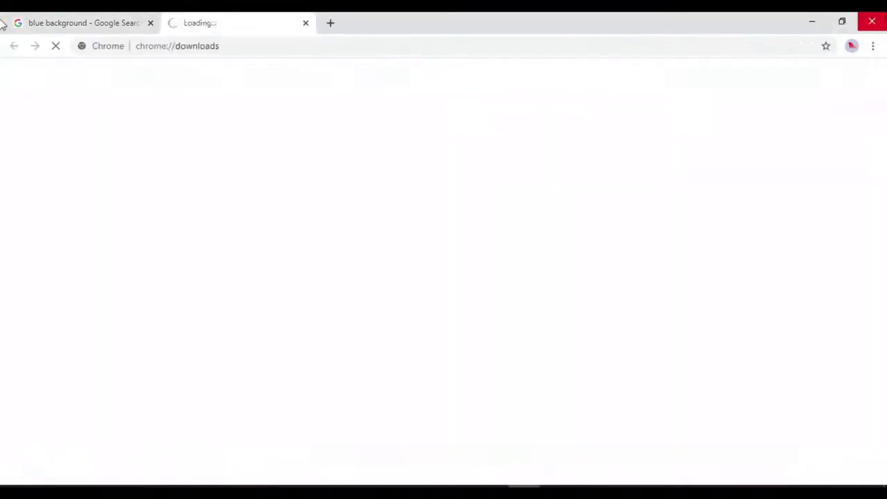
{"action": "left_click", "coordinate": [872, 21]}
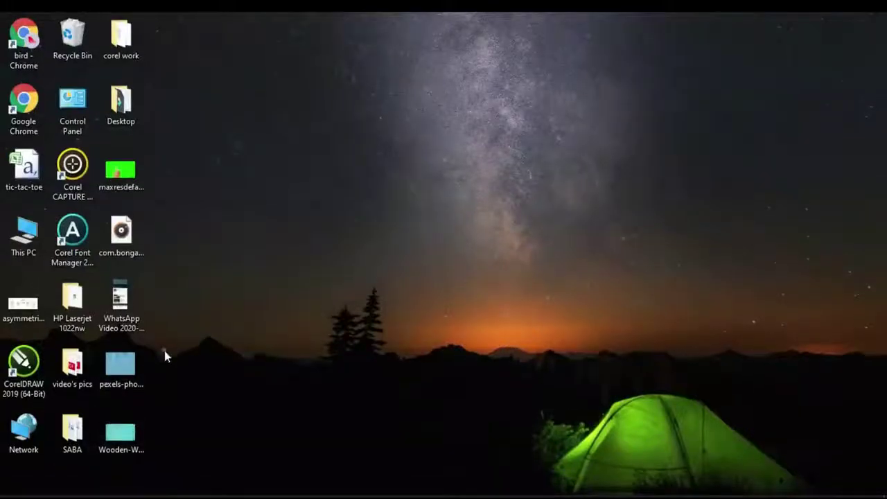
Step: Import the two downloaded background images from the desktop into the Filmora9 project media
{"action": "left_click_drag", "start_coordinate": [164, 351], "coordinate": [114, 413]}
{"action": "left_click_drag", "start_coordinate": [124, 374], "coordinate": [360, 222]}
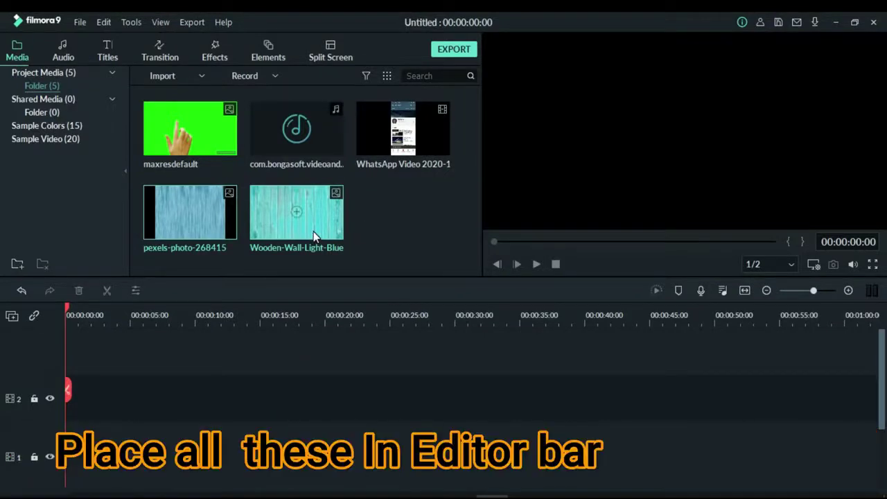
Step: Place the Wooden-Wall-Light-Blue image, bell audio and WhatsApp video on separate tracks at the start, and stretch the background to the video's length
{"action": "left_click", "coordinate": [296, 213]}
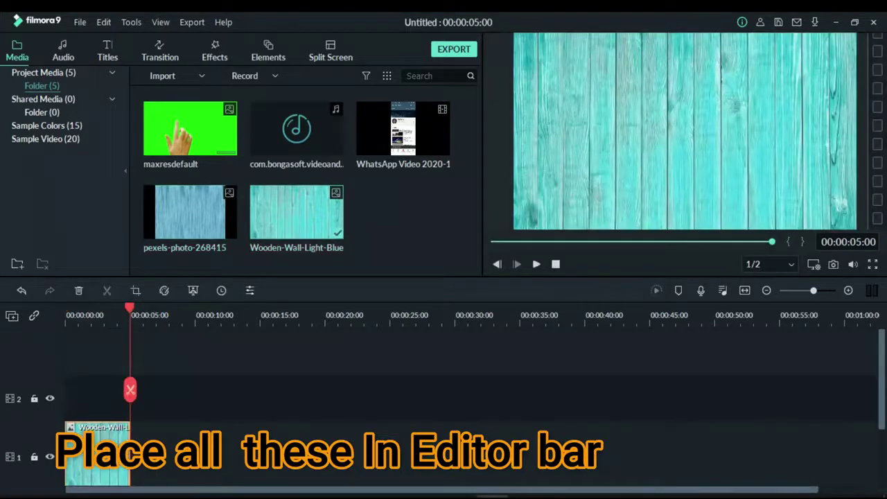
{"action": "left_click_drag", "start_coordinate": [328, 132], "coordinate": [55, 429]}
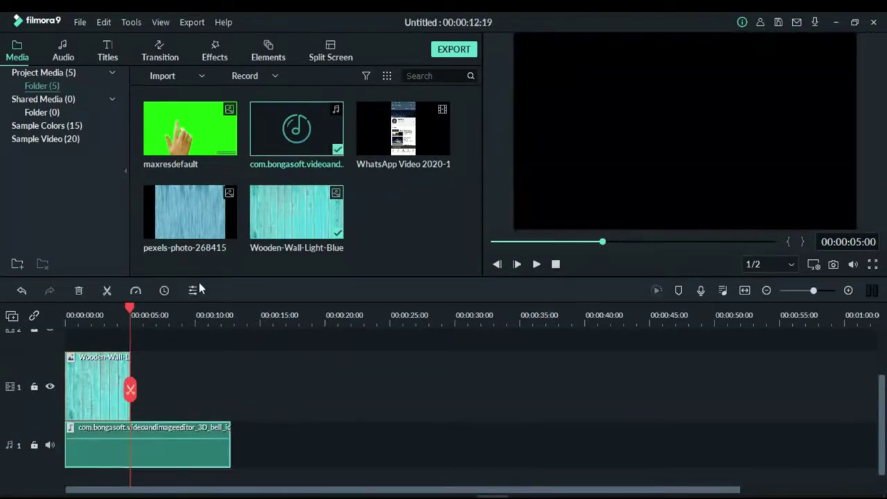
{"action": "left_click_drag", "start_coordinate": [402, 131], "coordinate": [59, 354]}
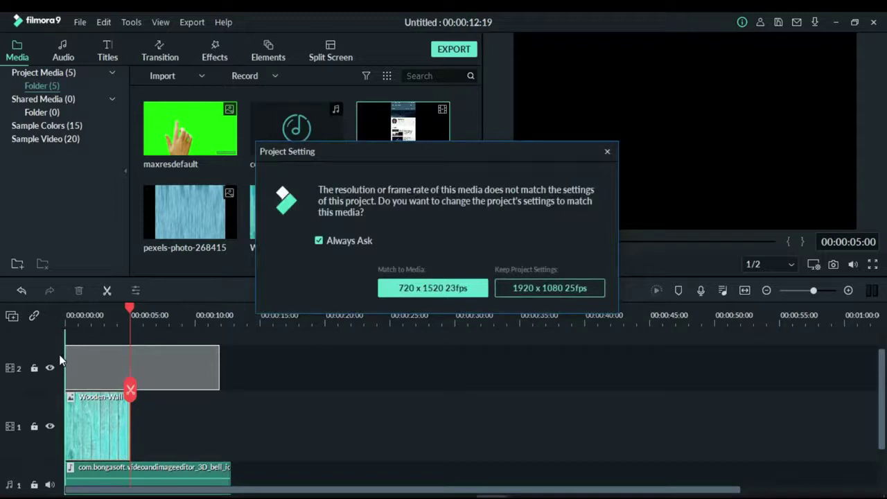
{"action": "left_click", "coordinate": [607, 152]}
{"action": "left_click_drag", "start_coordinate": [129, 426], "coordinate": [217, 419]}
Step: Widen the WhatsApp phone video slightly on both sides in the preview
{"action": "left_click", "coordinate": [177, 367]}
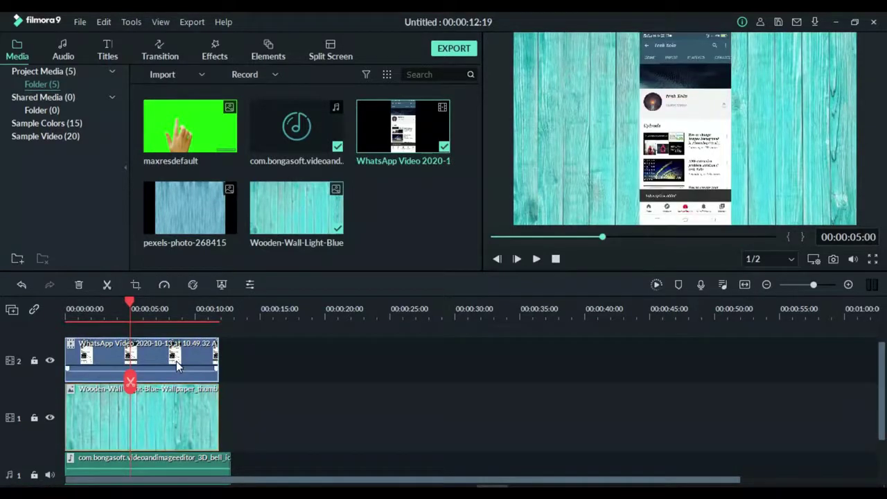
{"action": "left_click", "coordinate": [683, 138]}
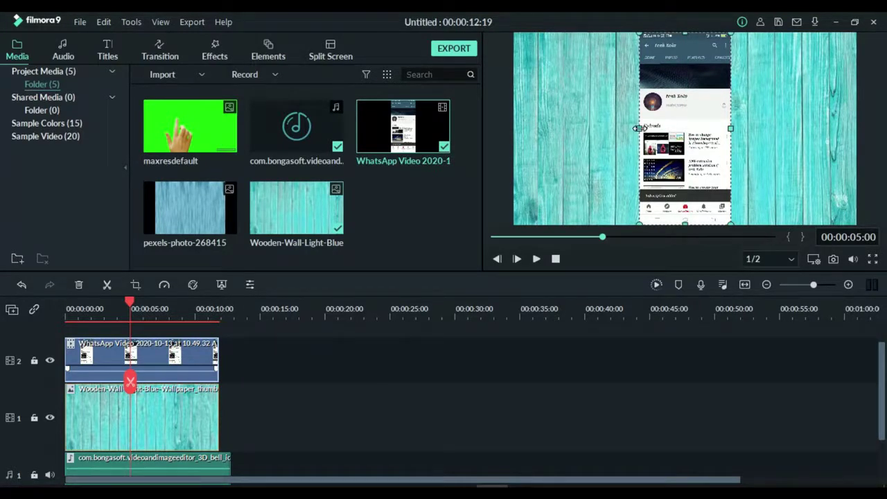
{"action": "left_click_drag", "start_coordinate": [638, 128], "coordinate": [636, 131]}
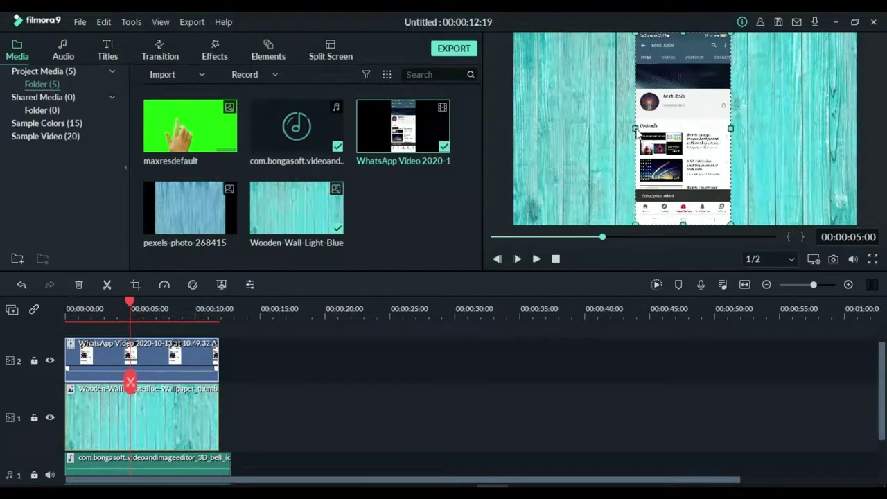
{"action": "left_click_drag", "start_coordinate": [730, 127], "coordinate": [737, 127]}
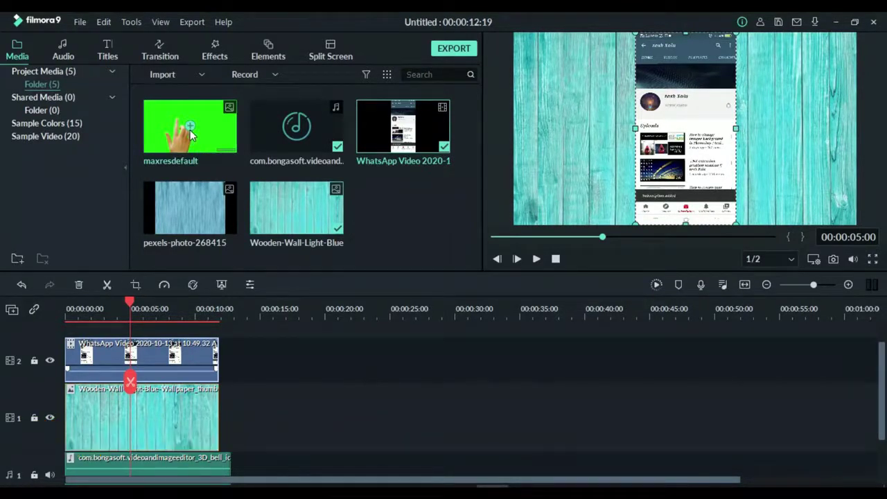
Step: Place the maxresdefault hand image on track 3 at the start and extend it to the video's length
{"action": "left_click_drag", "start_coordinate": [195, 147], "coordinate": [184, 158]}
{"action": "left_click_drag", "start_coordinate": [146, 271], "coordinate": [55, 335]}
{"action": "left_click_drag", "start_coordinate": [127, 349], "coordinate": [219, 352]}
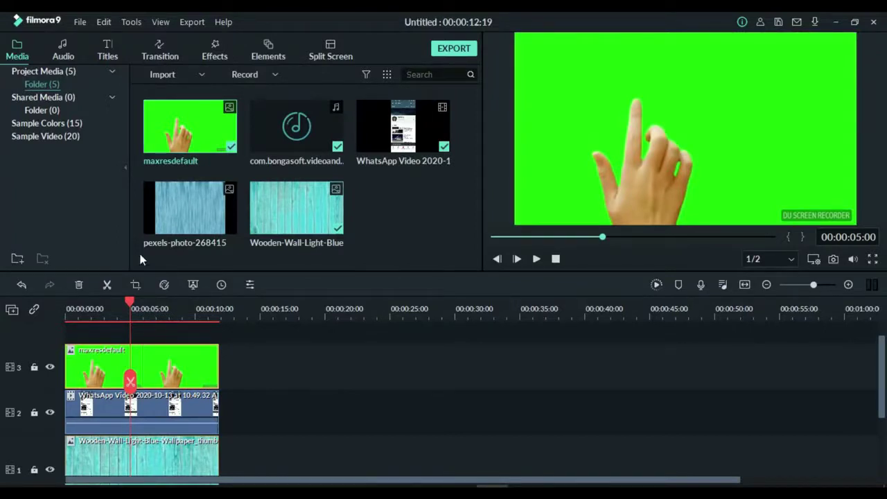
Step: Turn on Chroma Key for the green hand image with edge thickness -2.81 and edge feather 3.86
{"action": "double_click", "coordinate": [118, 346]}
{"action": "left_click", "coordinate": [82, 44]}
{"action": "left_click", "coordinate": [33, 44]}
{"action": "left_click", "coordinate": [30, 106]}
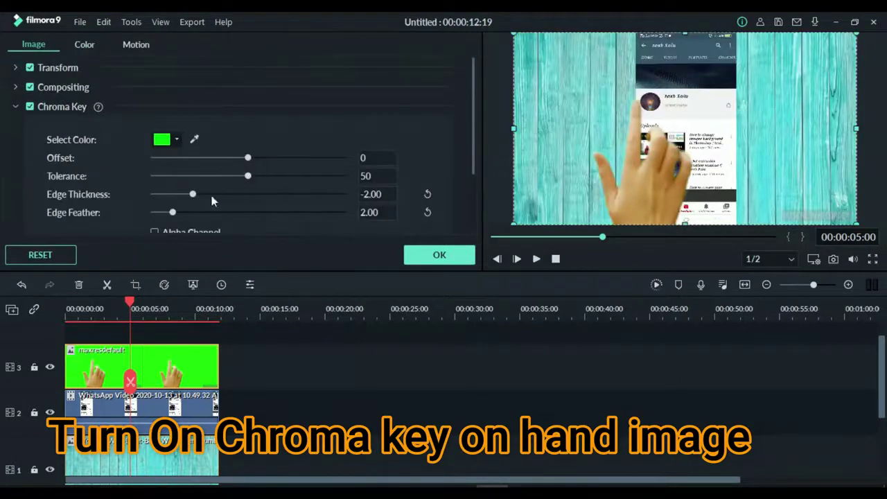
{"action": "left_click_drag", "start_coordinate": [199, 197], "coordinate": [219, 197]}
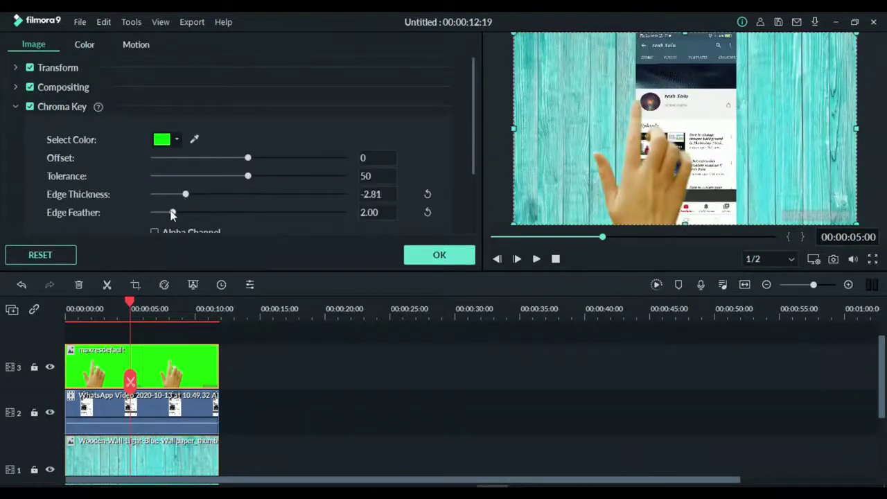
Step: Scale down the hand image and position it over the phone screen with the fingertip below the channel name
{"action": "left_click_drag", "start_coordinate": [668, 183], "coordinate": [690, 183]}
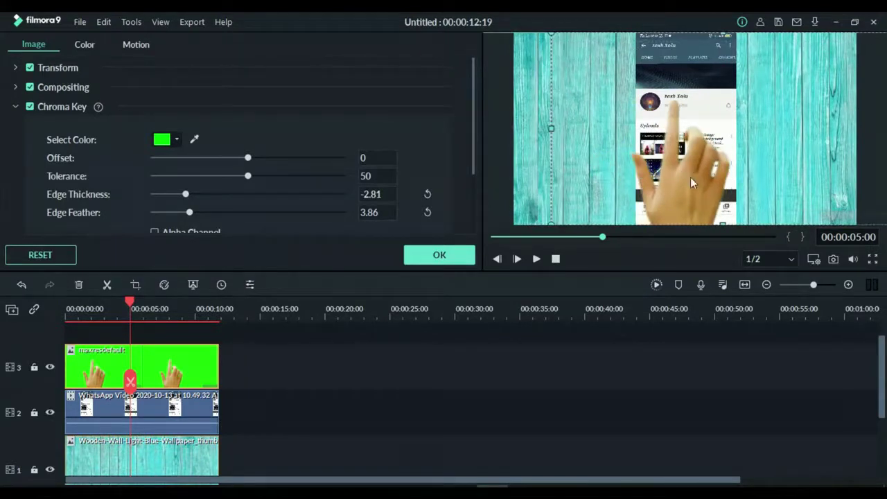
{"action": "left_click_drag", "start_coordinate": [554, 39], "coordinate": [637, 89]}
{"action": "left_click_drag", "start_coordinate": [732, 168], "coordinate": [676, 137]}
{"action": "left_click_drag", "start_coordinate": [713, 201], "coordinate": [683, 186]}
{"action": "left_click_drag", "start_coordinate": [575, 216], "coordinate": [573, 233]}
{"action": "left_click_drag", "start_coordinate": [662, 185], "coordinate": [670, 188]}
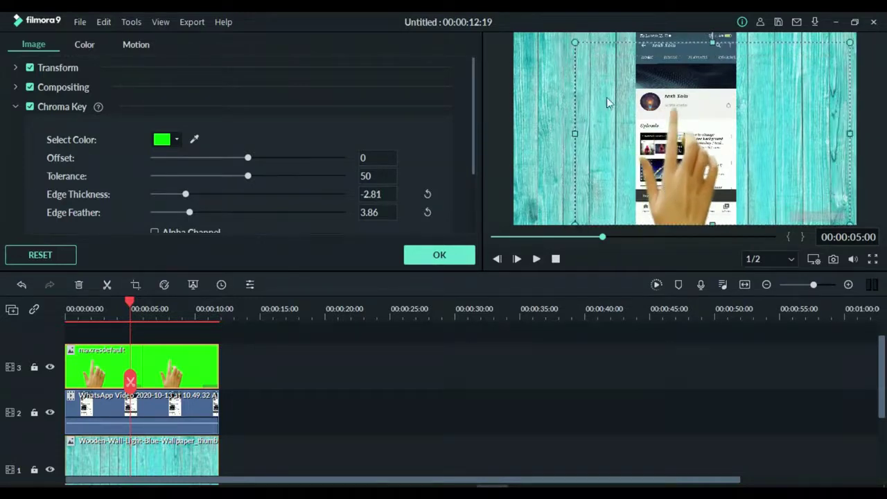
{"action": "left_click_drag", "start_coordinate": [575, 137], "coordinate": [567, 136]}
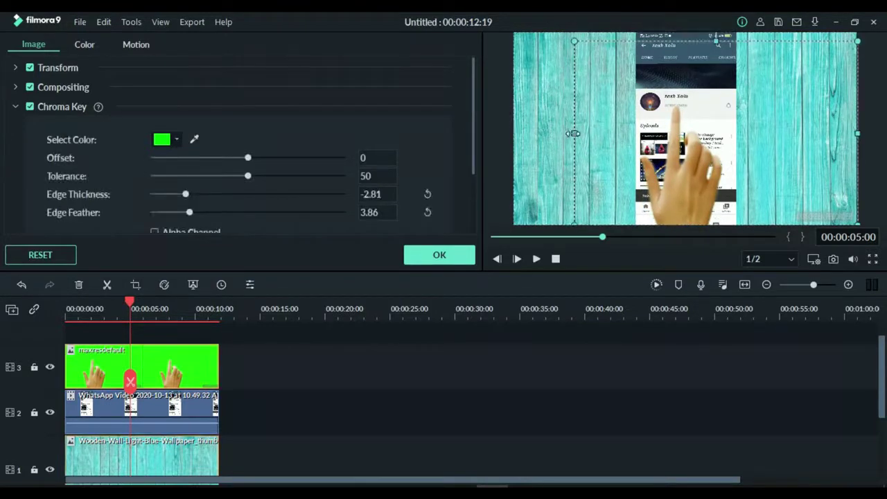
Step: Widen the phone video a little more on both sides behind the hand
{"action": "left_click", "coordinate": [666, 35]}
{"action": "left_click_drag", "start_coordinate": [635, 129], "coordinate": [627, 129]}
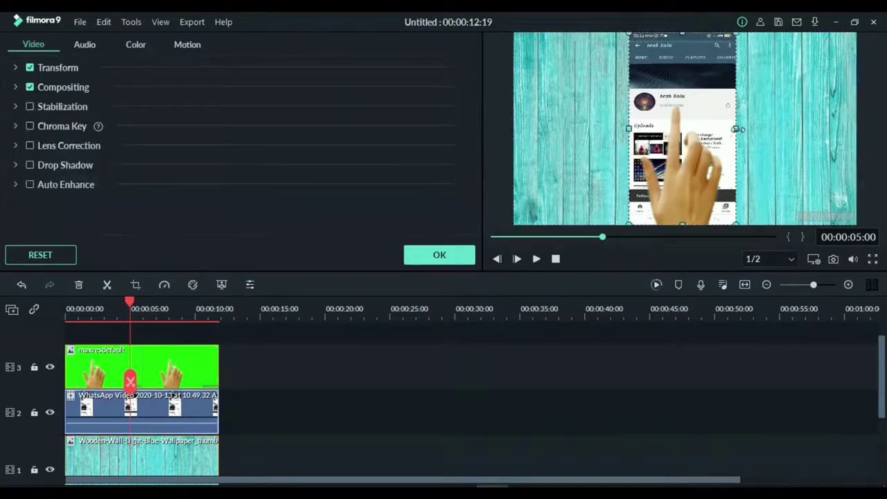
Step: Set the hand's chroma key edge feather to 3.45, edge thickness to -4.99 and offset to -8, and play the preview
{"action": "left_click", "coordinate": [699, 156]}
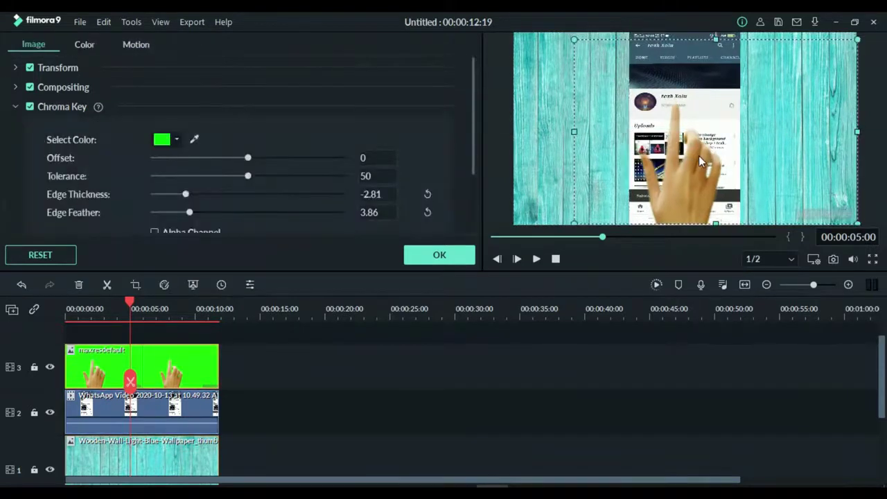
{"action": "left_click_drag", "start_coordinate": [191, 215], "coordinate": [269, 218]}
{"action": "left_click_drag", "start_coordinate": [173, 197], "coordinate": [183, 198]}
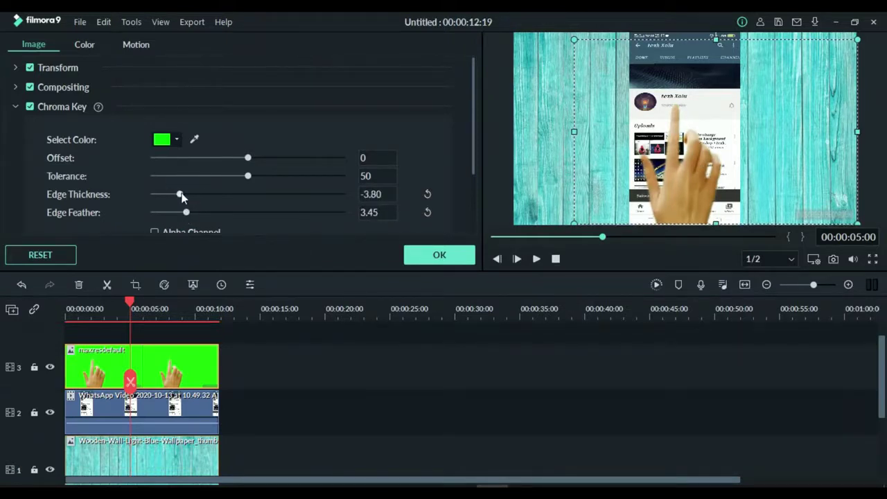
{"action": "left_click", "coordinate": [240, 158]}
{"action": "left_click", "coordinate": [536, 260]}
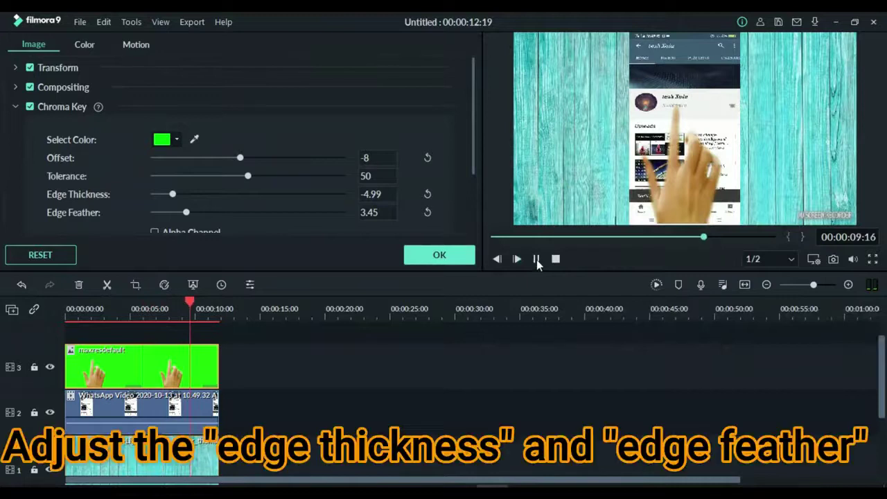
Step: Set the hand's edge thickness to -1.44, check it in playback, and readjust it to 0.06 with another playback check
{"action": "left_click_drag", "start_coordinate": [173, 195], "coordinate": [198, 196]}
{"action": "left_click", "coordinate": [536, 258]}
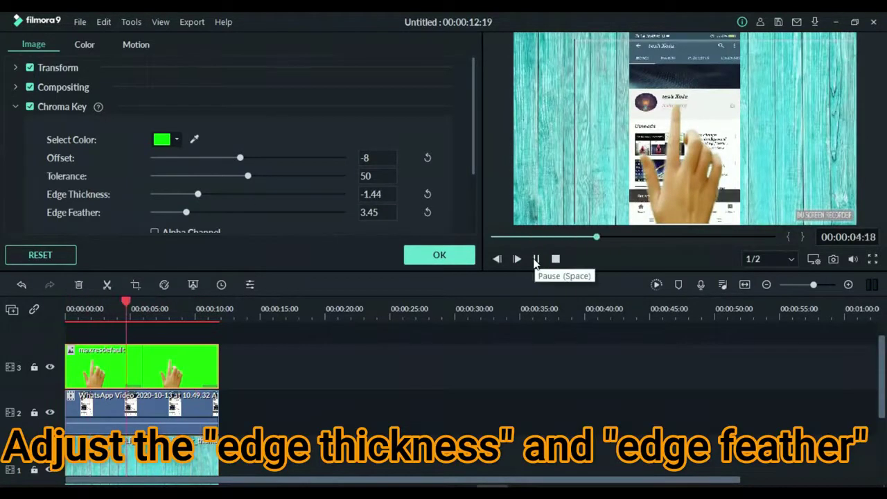
{"action": "left_click", "coordinate": [536, 259]}
{"action": "left_click_drag", "start_coordinate": [198, 196], "coordinate": [264, 195]}
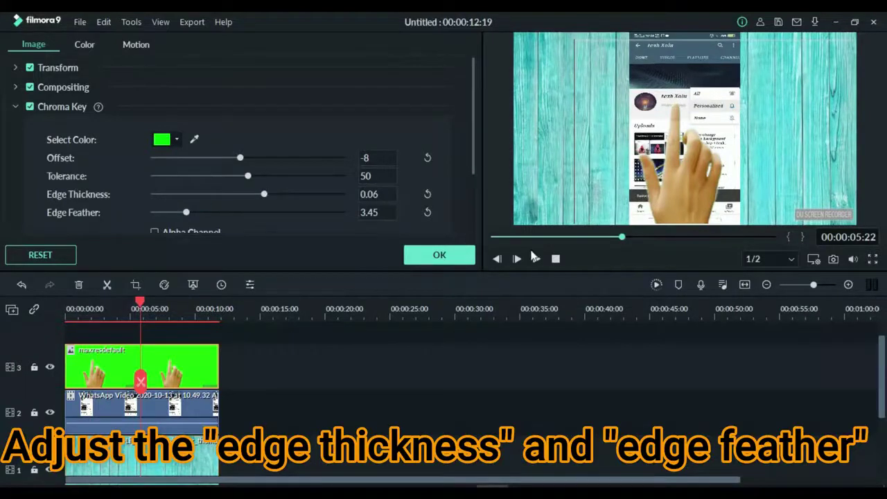
{"action": "left_click", "coordinate": [536, 259]}
{"action": "left_click", "coordinate": [537, 259]}
Step: Reduce the hand's chroma key edge feather to 0.00 and play the preview to check the edges
{"action": "left_click_drag", "start_coordinate": [185, 213], "coordinate": [177, 216]}
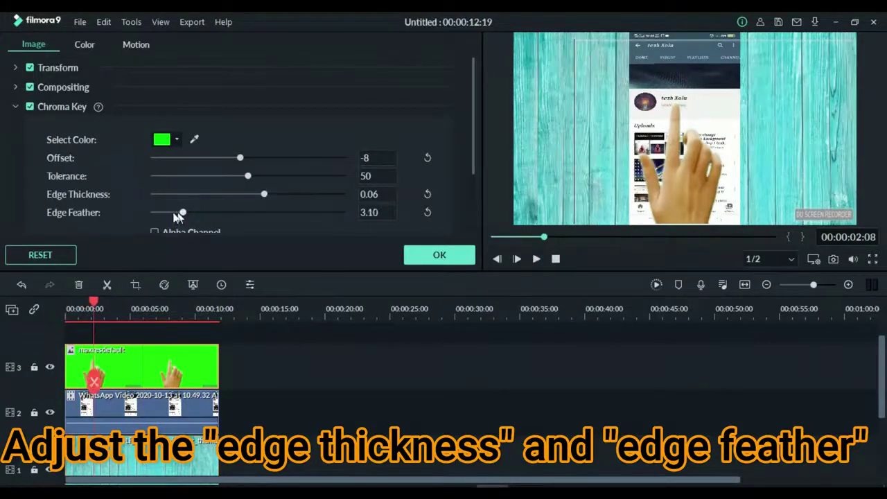
{"action": "left_click_drag", "start_coordinate": [273, 217], "coordinate": [149, 214]}
{"action": "left_click", "coordinate": [537, 258]}
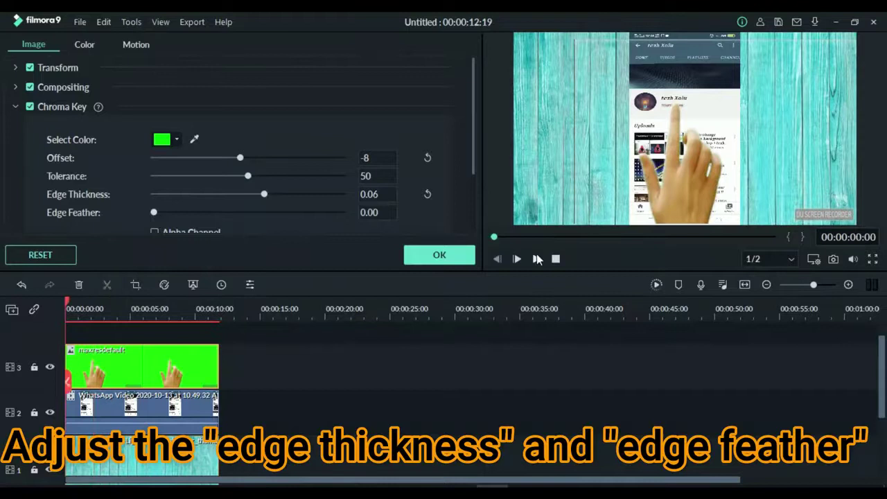
{"action": "left_click", "coordinate": [537, 259]}
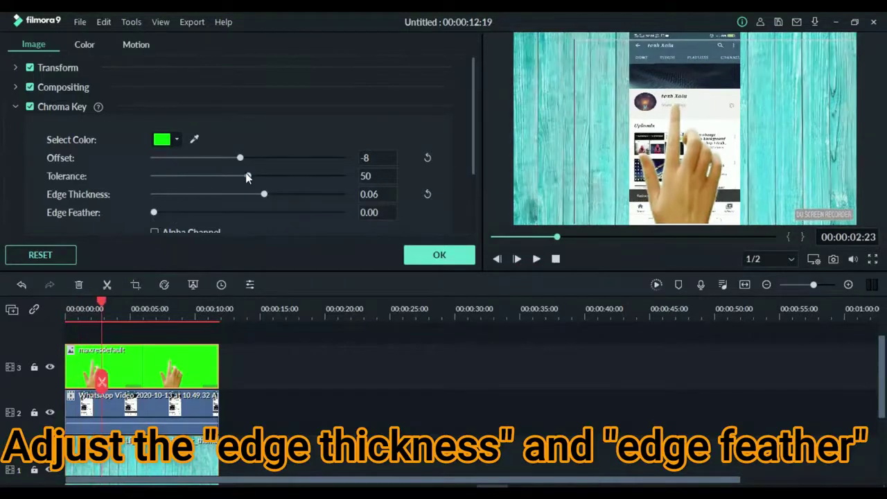
{"action": "left_click_drag", "start_coordinate": [172, 213], "coordinate": [153, 212]}
{"action": "left_click", "coordinate": [536, 259]}
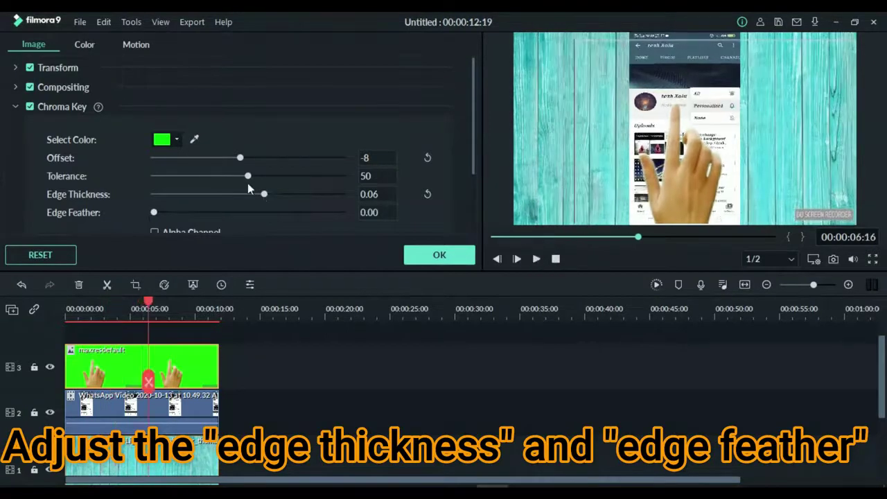
Step: Set the hand's chroma key edge thickness to -0.74 and replay the preview from the start
{"action": "left_click_drag", "start_coordinate": [264, 194], "coordinate": [207, 195]}
{"action": "left_click", "coordinate": [537, 258]}
{"action": "left_click", "coordinate": [537, 258]}
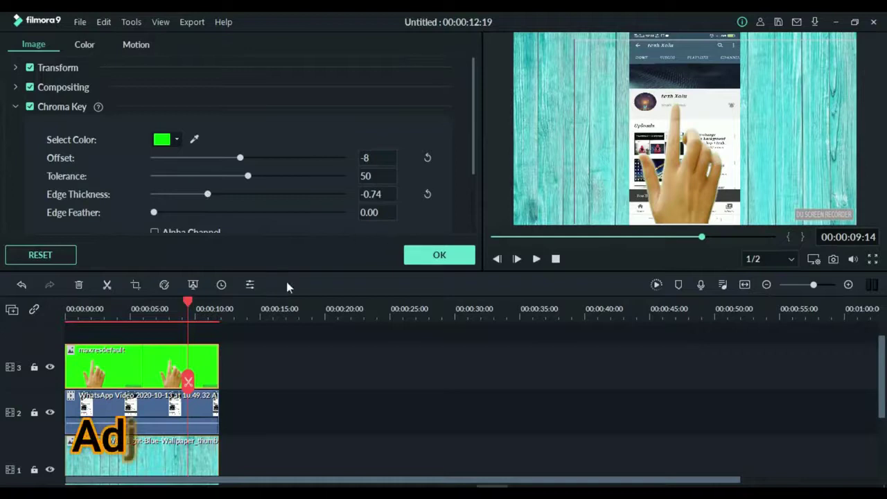
{"action": "key", "text": "Home"}
{"action": "left_click", "coordinate": [536, 259]}
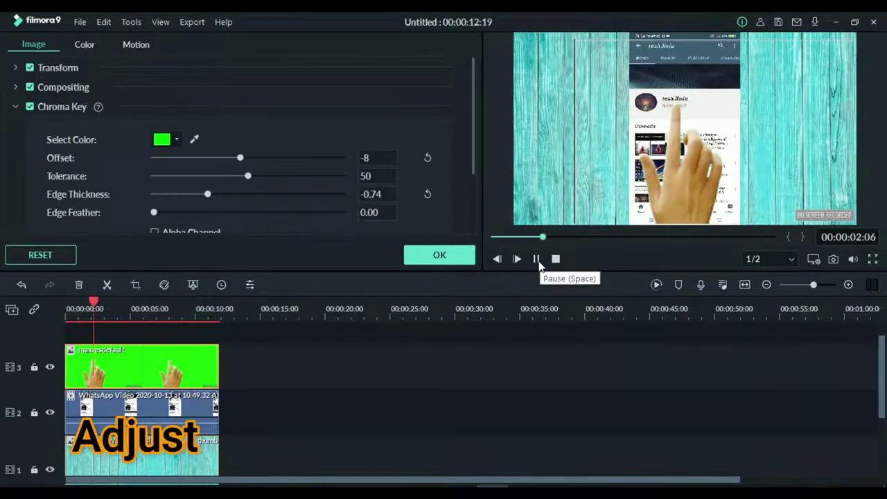
Step: Split the hand clip at 00:00:02:17, shift its second part to start at about 4.8 seconds, and play across the gap
{"action": "left_click", "coordinate": [99, 380]}
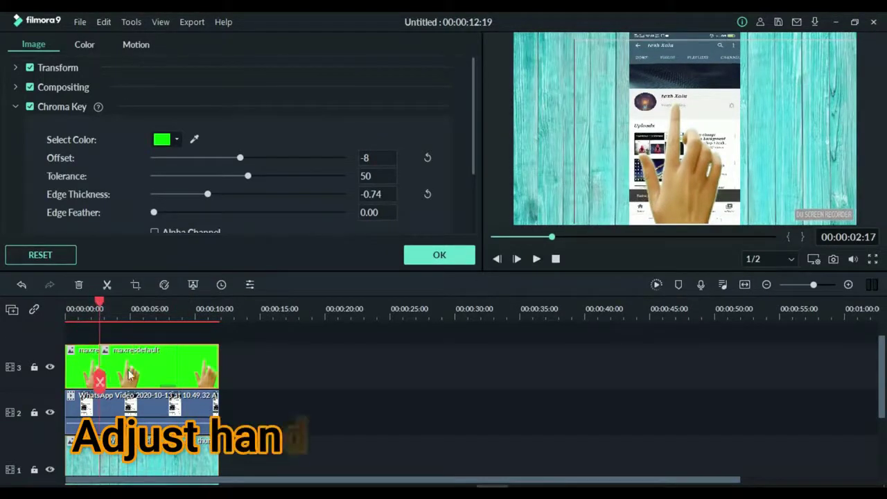
{"action": "left_click_drag", "start_coordinate": [131, 378], "coordinate": [158, 377]}
{"action": "left_click", "coordinate": [127, 305]}
{"action": "left_click_drag", "start_coordinate": [126, 302], "coordinate": [100, 305]}
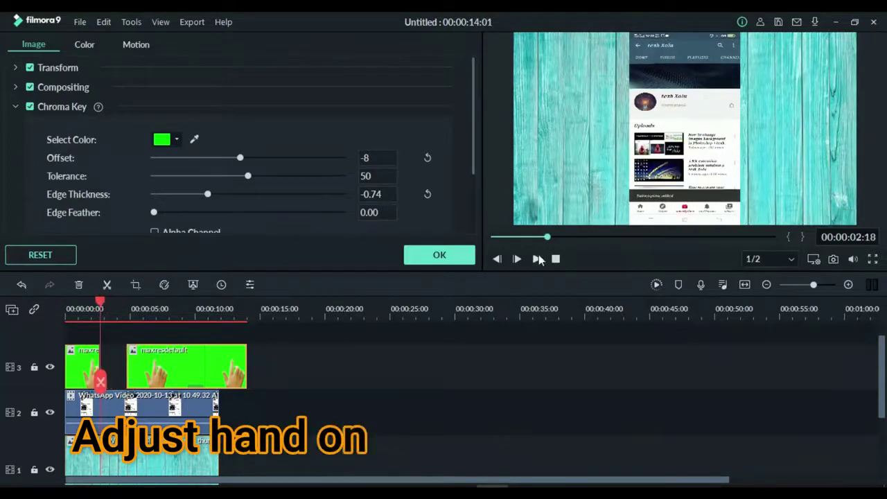
{"action": "left_click", "coordinate": [536, 259]}
{"action": "left_click", "coordinate": [537, 258]}
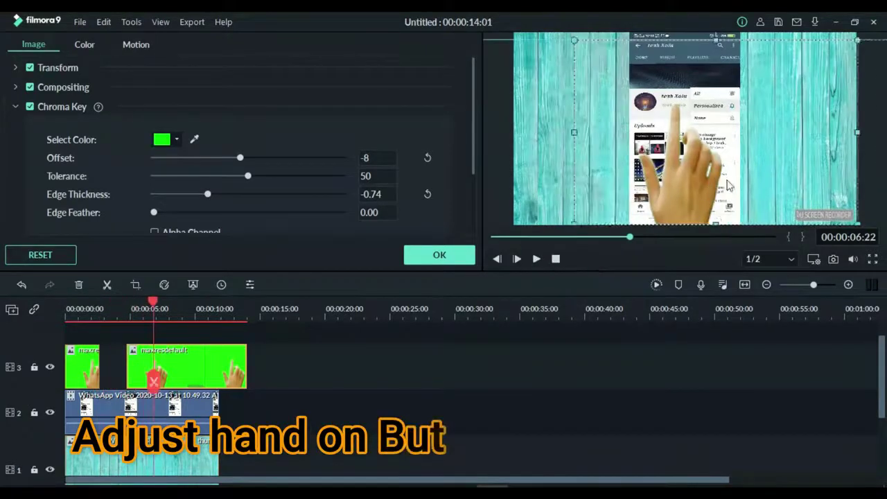
Step: Move the second hand piece sideways onto the bell icon in the preview and replay from near the start
{"action": "left_click_drag", "start_coordinate": [628, 237], "coordinate": [495, 238]}
{"action": "left_click", "coordinate": [535, 258]}
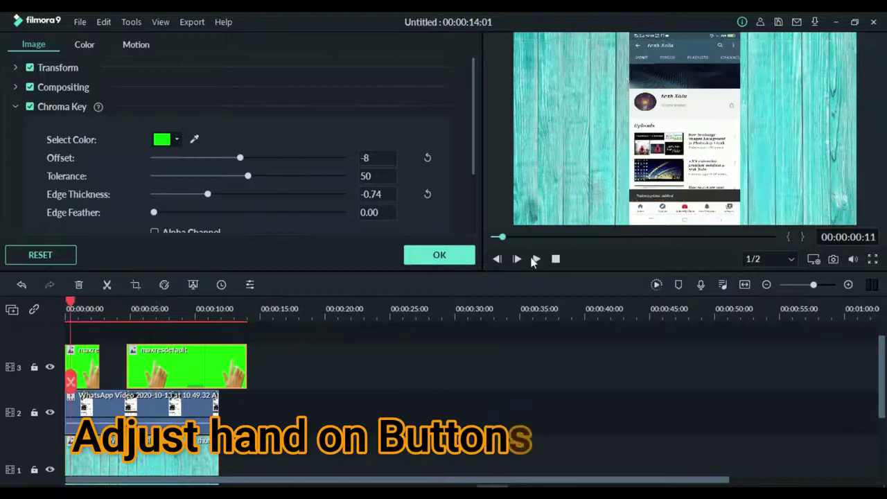
{"action": "left_click", "coordinate": [535, 259]}
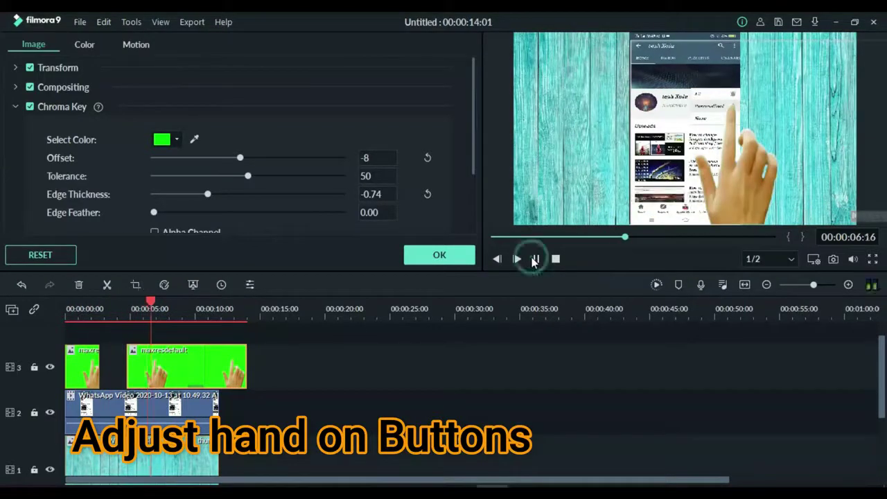
Step: Slide the second hand clip earlier to start at about 3 seconds, leaving a small gap, and check the timing in playback
{"action": "left_click_drag", "start_coordinate": [136, 360], "coordinate": [120, 360]}
{"action": "key", "text": "Home"}
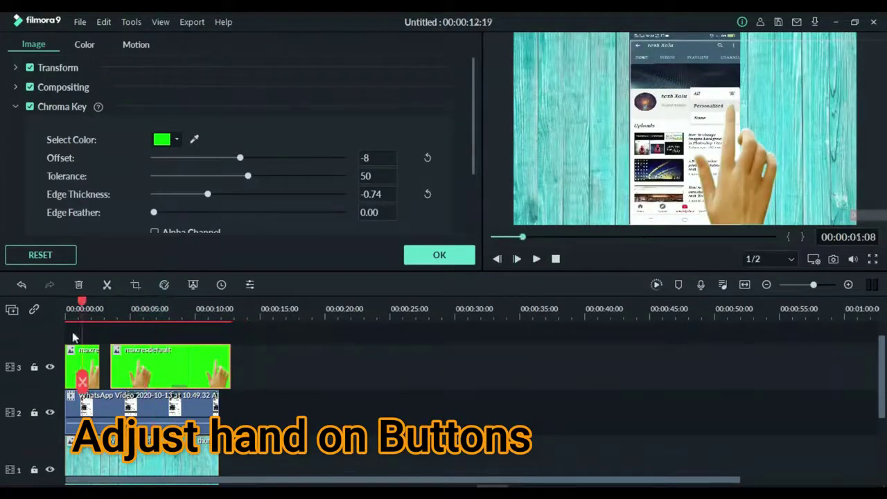
{"action": "left_click", "coordinate": [538, 261]}
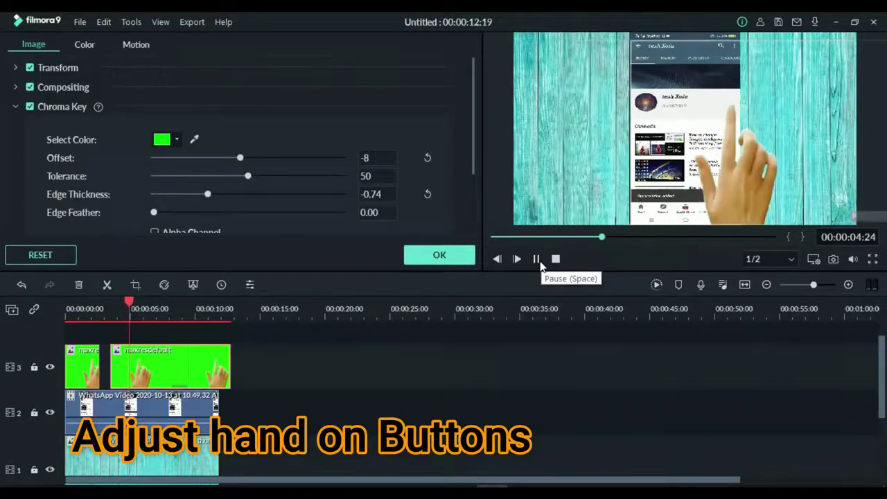
{"action": "left_click", "coordinate": [536, 259]}
{"action": "left_click_drag", "start_coordinate": [138, 361], "coordinate": [115, 369]}
{"action": "key", "text": "Home"}
{"action": "left_click", "coordinate": [534, 260]}
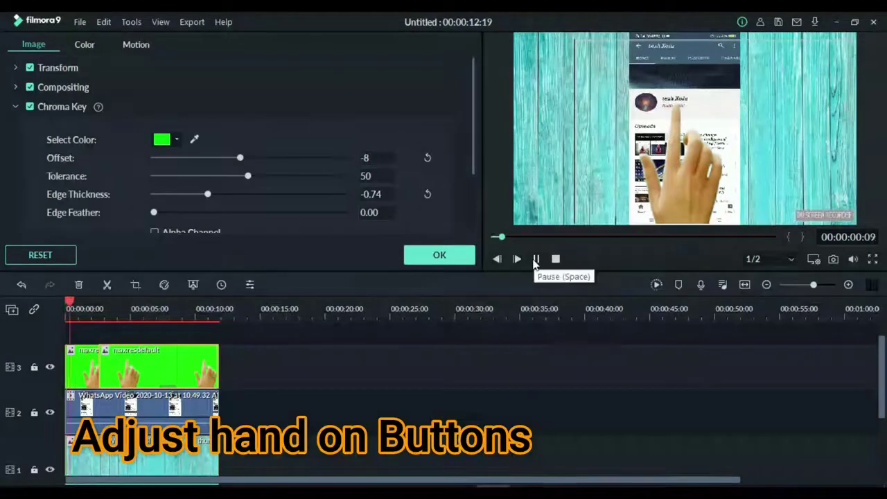
{"action": "left_click", "coordinate": [534, 261]}
{"action": "left_click_drag", "start_coordinate": [180, 361], "coordinate": [111, 366]}
{"action": "key", "text": "Home"}
{"action": "left_click", "coordinate": [536, 259]}
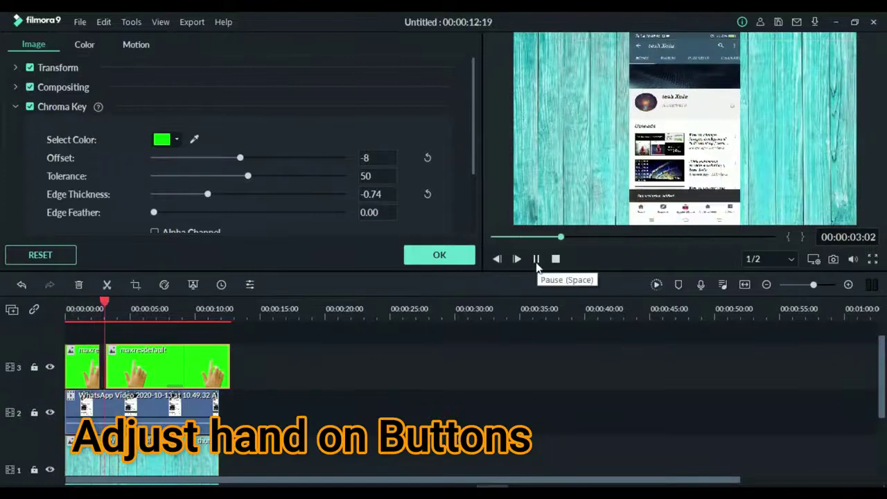
Step: Pause at 00:00:04:11 and nudge the second hand slightly down so its fingertip meets the bell icon
{"action": "left_click", "coordinate": [536, 259]}
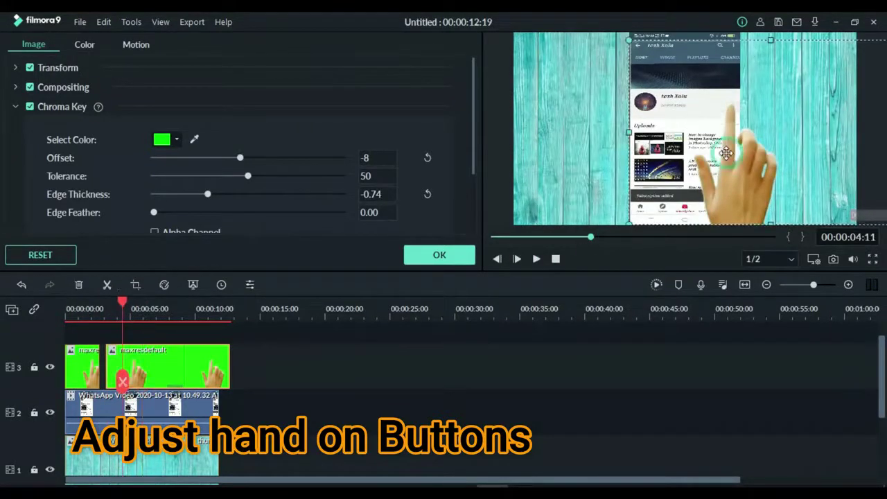
{"action": "left_click", "coordinate": [725, 156]}
{"action": "left_click_drag", "start_coordinate": [725, 155], "coordinate": [728, 166]}
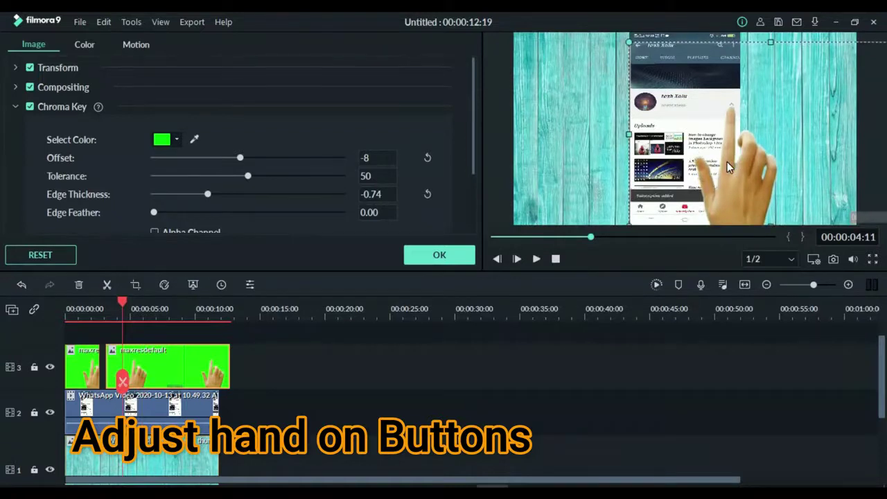
Step: Split the second hand clip at 00:00:06:03, shift the remaining piece slightly onto the Personalized option, and check it in playback
{"action": "left_click", "coordinate": [536, 258]}
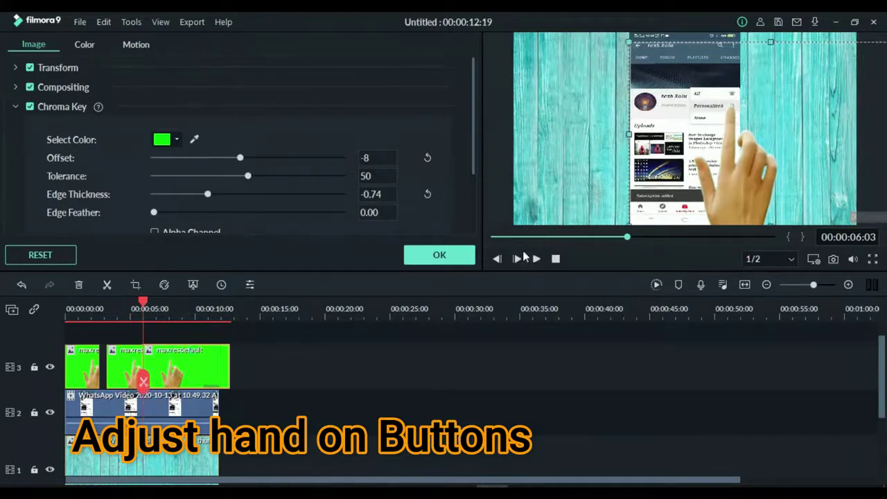
{"action": "left_click_drag", "start_coordinate": [723, 165], "coordinate": [719, 163]}
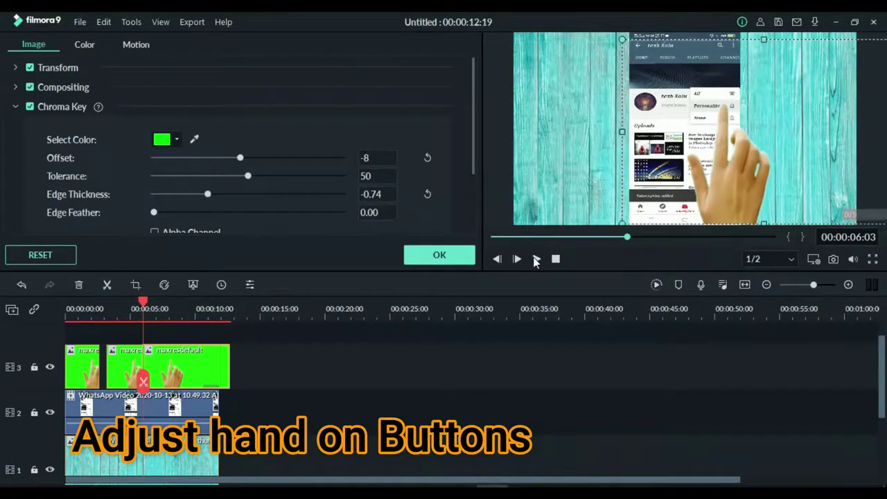
{"action": "left_click", "coordinate": [536, 258]}
{"action": "right_click", "coordinate": [536, 259]}
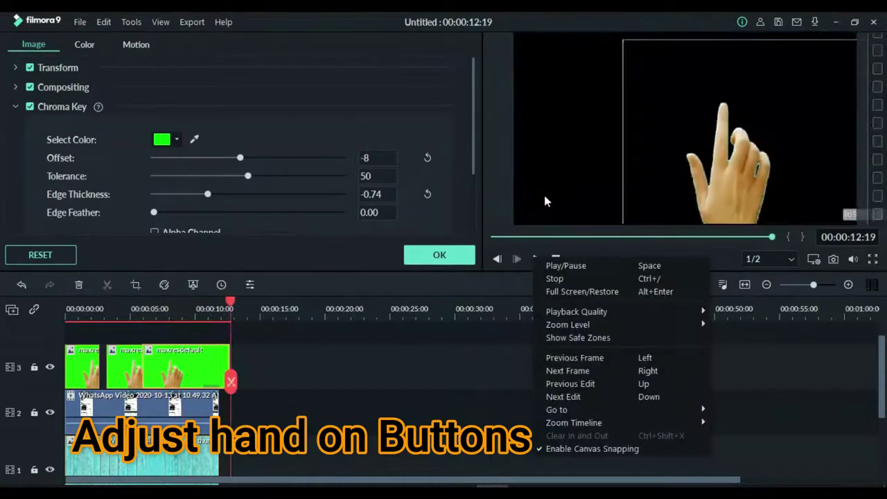
{"action": "left_click", "coordinate": [499, 238]}
{"action": "left_click", "coordinate": [537, 258]}
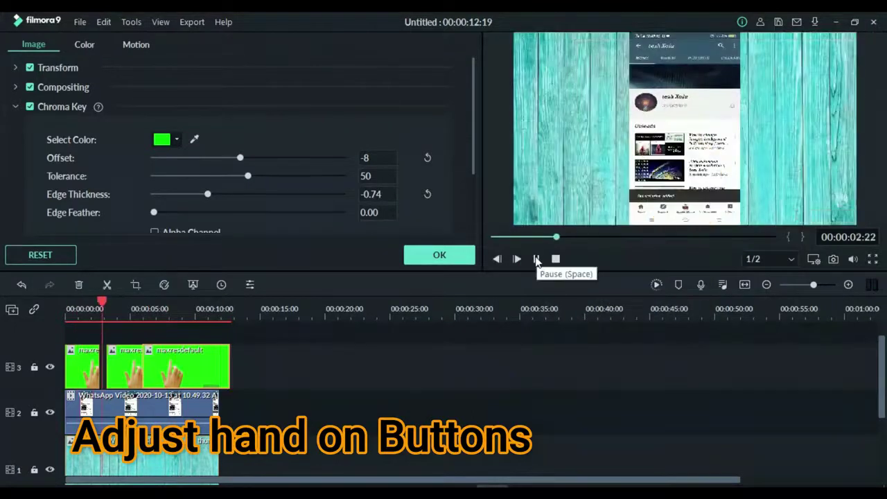
{"action": "left_click", "coordinate": [537, 259]}
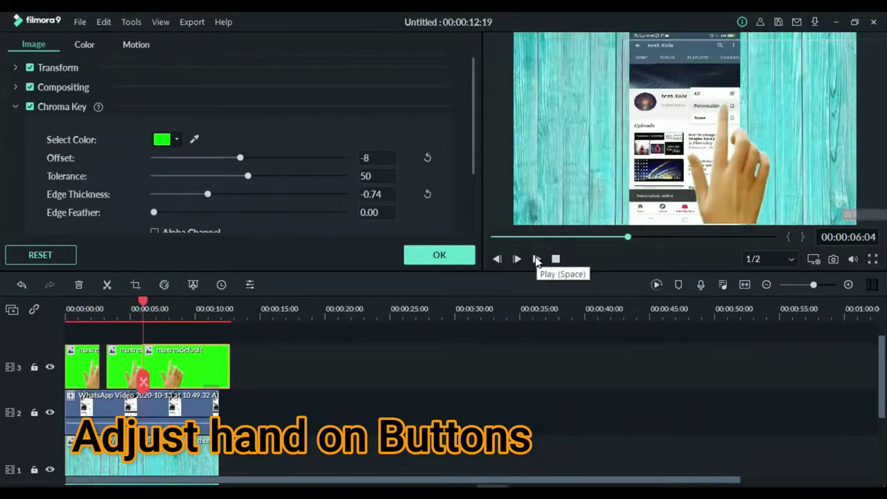
{"action": "right_click", "coordinate": [196, 375]}
{"action": "left_click", "coordinate": [180, 374]}
{"action": "left_click", "coordinate": [537, 258]}
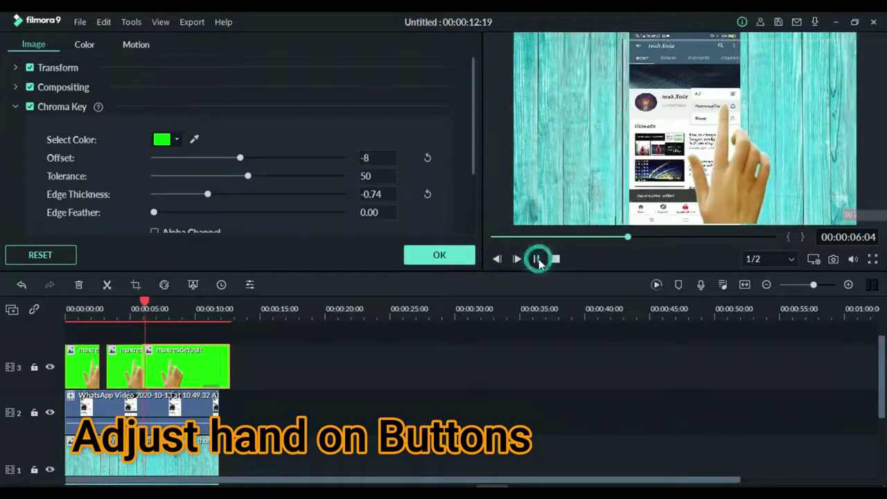
Step: Split the hand clip again at 00:00:06:18 and raise the remaining piece toward the All option
{"action": "left_click_drag", "start_coordinate": [147, 305], "coordinate": [152, 306]}
{"action": "left_click_drag", "start_coordinate": [721, 170], "coordinate": [754, 190]}
{"action": "mouse_move", "coordinate": [622, 209]}
{"action": "left_mouse_down"}
{"action": "mouse_move", "coordinate": [634, 208]}
{"action": "mouse_move", "coordinate": [623, 213]}
{"action": "left_mouse_up"}
{"action": "left_click_drag", "start_coordinate": [766, 213], "coordinate": [764, 226]}
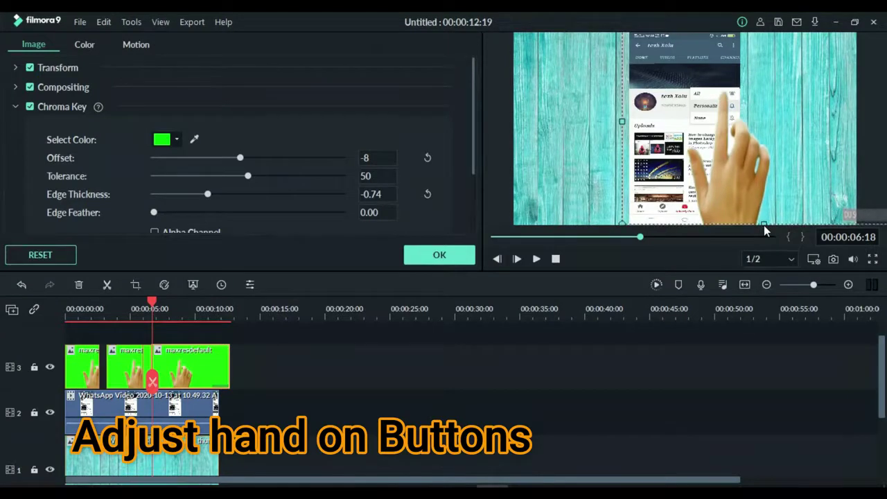
Step: Play to 00:00:08:11, split the last hand clip there and delete the remainder
{"action": "left_click", "coordinate": [537, 259]}
{"action": "left_click", "coordinate": [538, 259]}
{"action": "left_click", "coordinate": [211, 367]}
{"action": "key", "text": "Delete"}
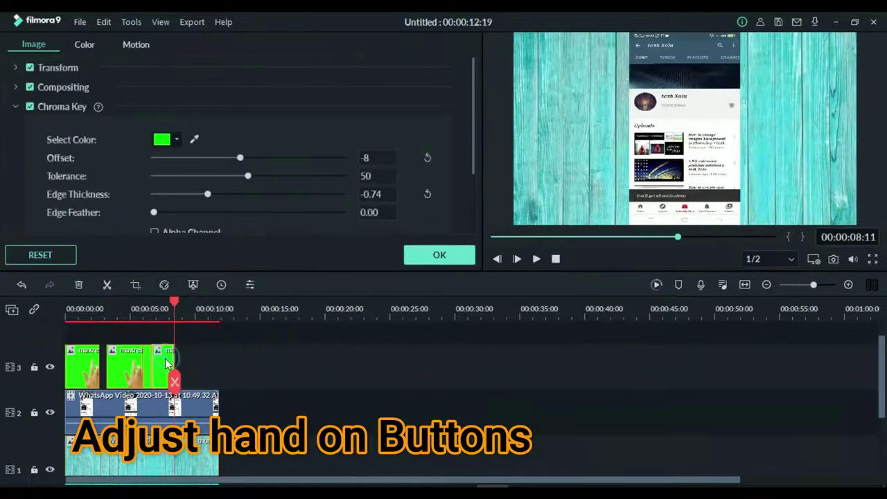
Step: Nudge the last hand piece inward so its finger points at the All option, and play that section
{"action": "left_click_drag", "start_coordinate": [717, 187], "coordinate": [714, 190]}
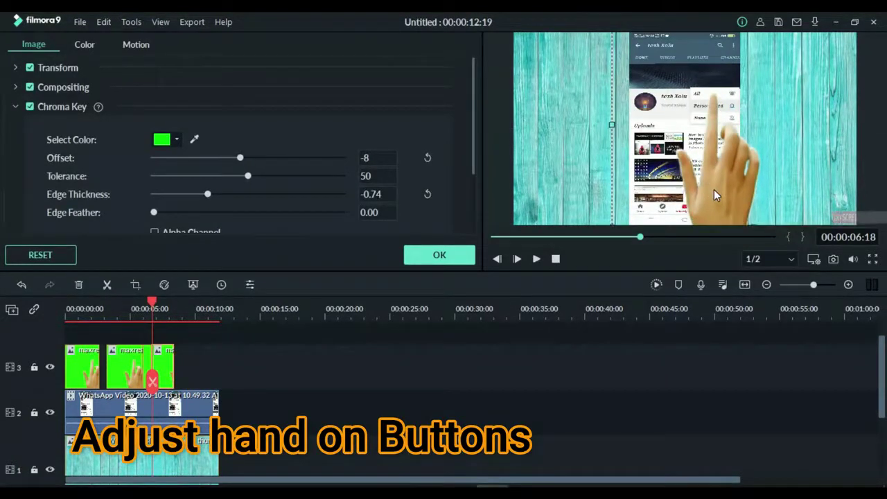
{"action": "left_click", "coordinate": [535, 259]}
{"action": "left_click", "coordinate": [536, 258]}
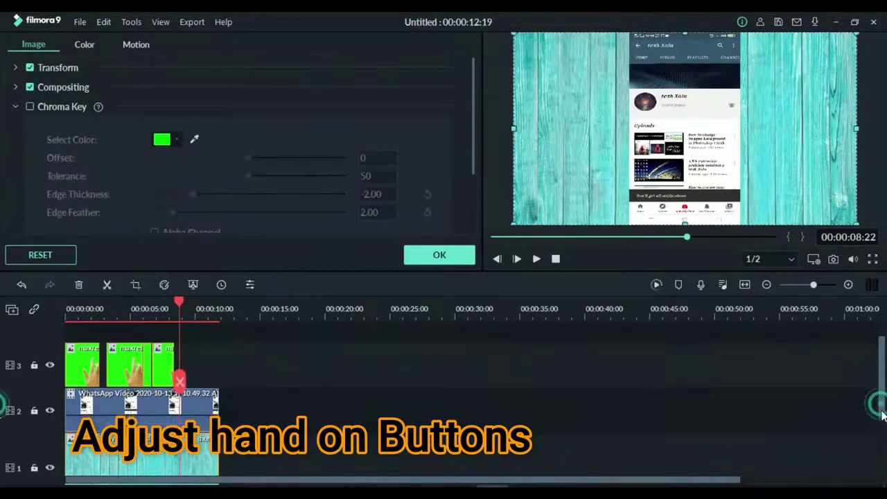
Step: Split the audio clip at about 6.4 seconds, move its second part slightly later, and play the result
{"action": "scroll", "coordinate": [164, 423], "scroll_direction": "down", "scroll_amount": 2}
{"action": "double_click", "coordinate": [149, 430]}
{"action": "left_click_drag", "start_coordinate": [180, 381], "coordinate": [148, 388]}
{"action": "left_click", "coordinate": [147, 383]}
{"action": "left_click_drag", "start_coordinate": [173, 424], "coordinate": [179, 414]}
{"action": "left_click", "coordinate": [538, 259]}
{"action": "left_click", "coordinate": [537, 259]}
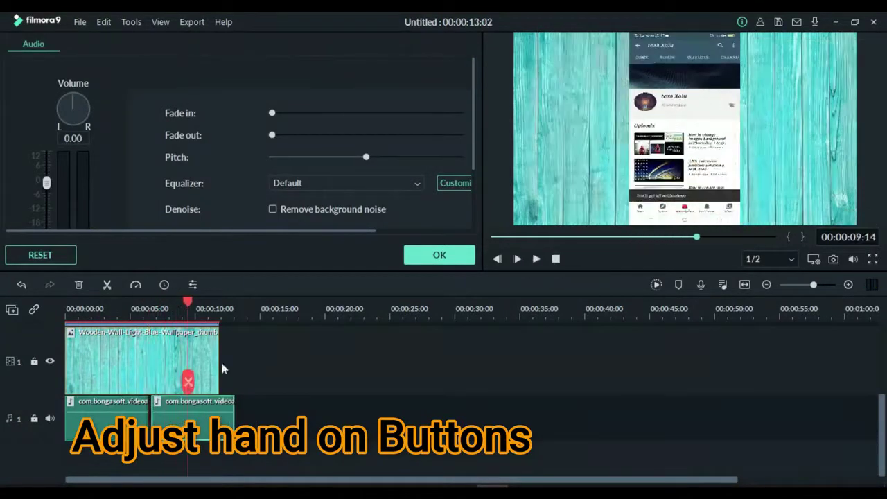
Step: Raise the second audio clip's volume to 12 dB, make it start at about 8.4 seconds, and play from about 5 seconds
{"action": "left_click_drag", "start_coordinate": [234, 416], "coordinate": [268, 351]}
{"action": "left_click_drag", "start_coordinate": [152, 417], "coordinate": [203, 424]}
{"action": "left_click_drag", "start_coordinate": [194, 422], "coordinate": [181, 421]}
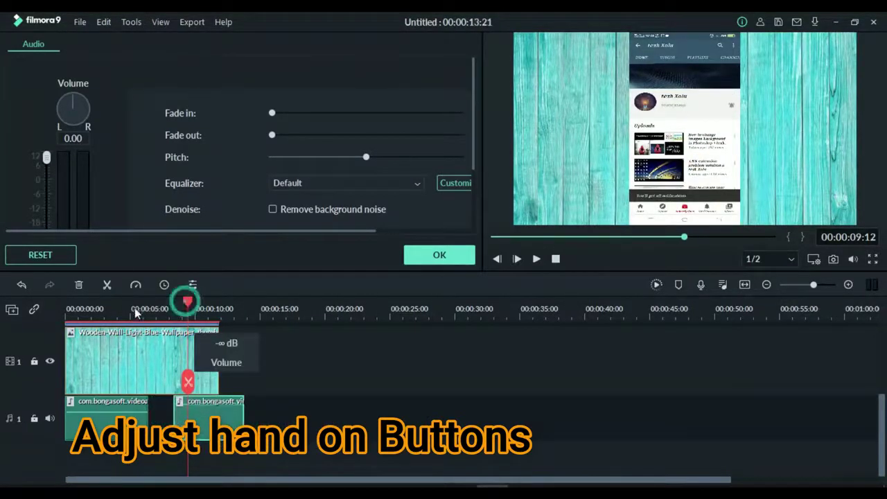
{"action": "left_click", "coordinate": [136, 311]}
{"action": "left_click", "coordinate": [536, 259]}
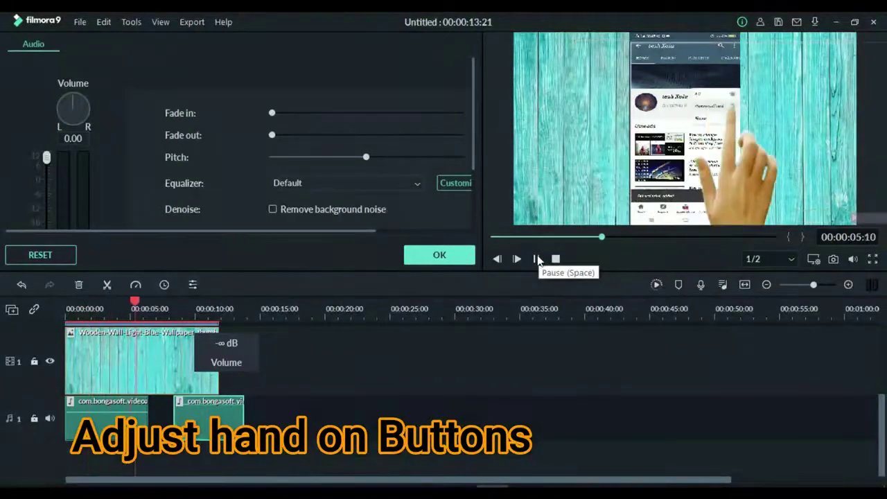
Step: Split the second audio clip at the end of the background image and delete the excess
{"action": "left_click_drag", "start_coordinate": [242, 303], "coordinate": [219, 307]}
{"action": "left_click", "coordinate": [219, 381]}
{"action": "left_click", "coordinate": [224, 421]}
{"action": "key", "text": "Delete"}
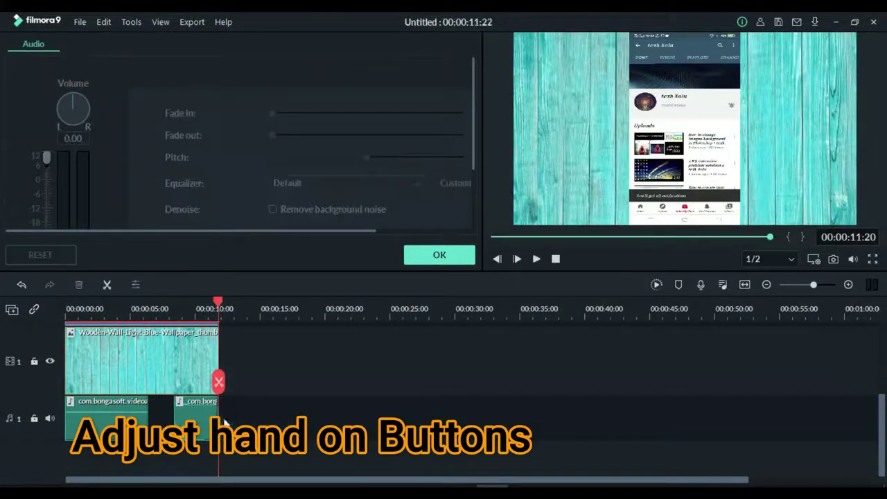
Step: Raise the first audio clip's volume to 12.00 dB, check it in playback, and close the audio settings
{"action": "left_click_drag", "start_coordinate": [132, 403], "coordinate": [132, 400]}
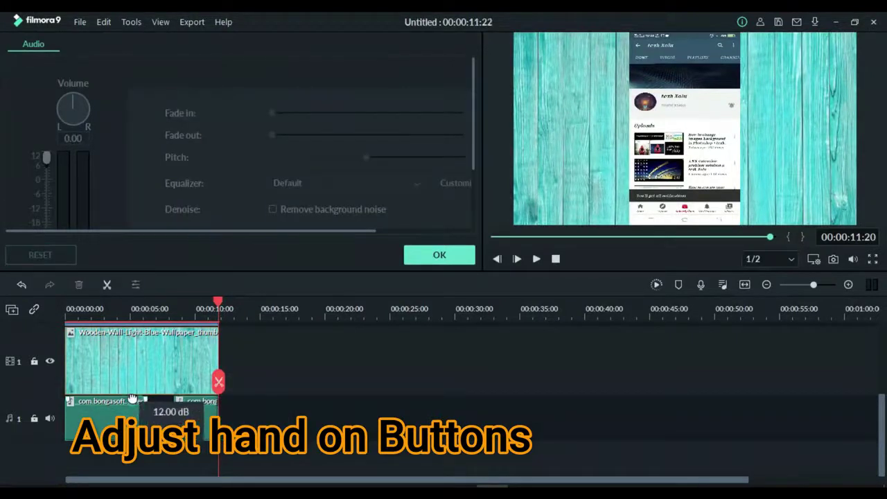
{"action": "left_click", "coordinate": [497, 259]}
{"action": "left_click", "coordinate": [536, 259]}
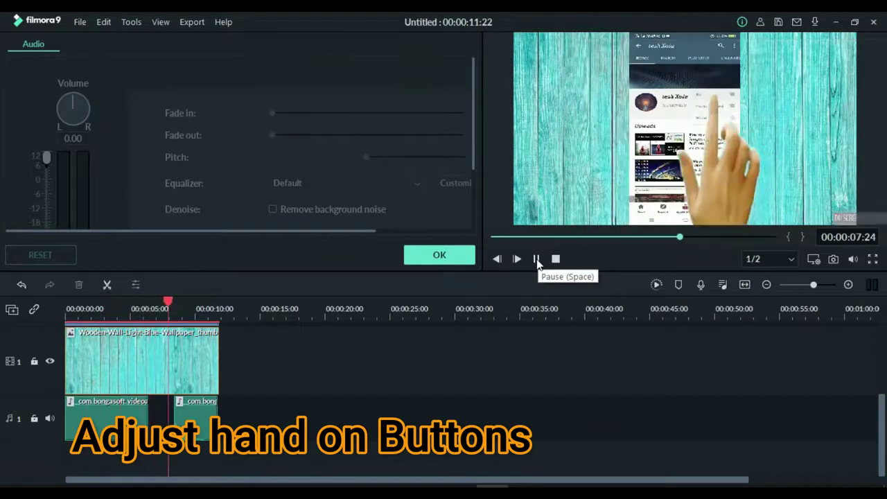
{"action": "left_click", "coordinate": [458, 255]}
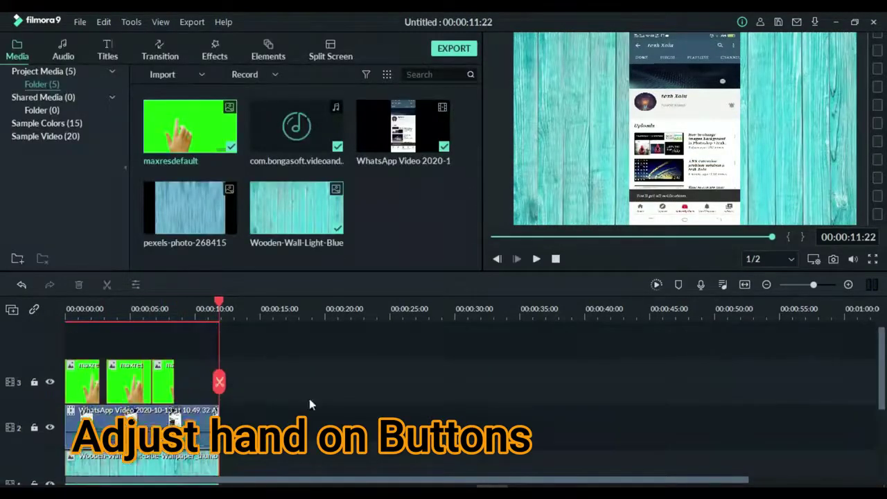
Step: Apply the Up Down 2 motion to the first hand clip, realign the hand on the subscribe button, and play the preview
{"action": "double_click", "coordinate": [128, 382]}
{"action": "left_click", "coordinate": [136, 44]}
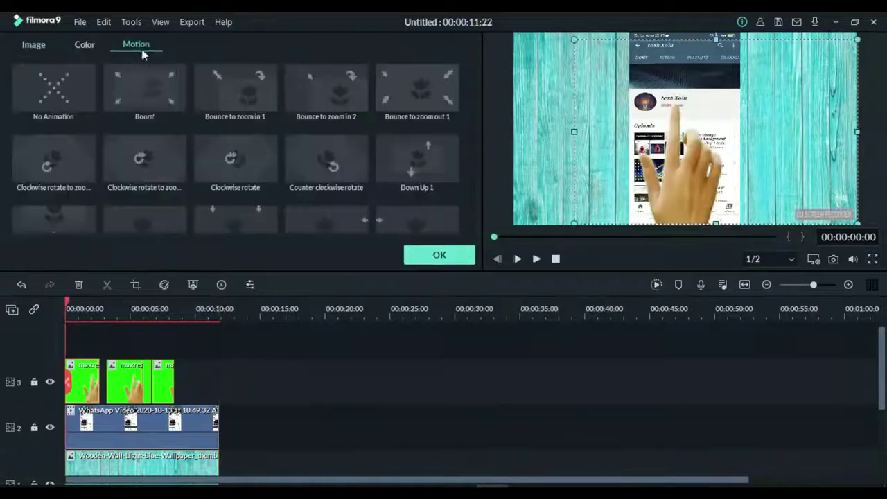
{"action": "scroll", "coordinate": [125, 149], "scroll_direction": "down", "scroll_amount": 5}
{"action": "left_click", "coordinate": [80, 157]}
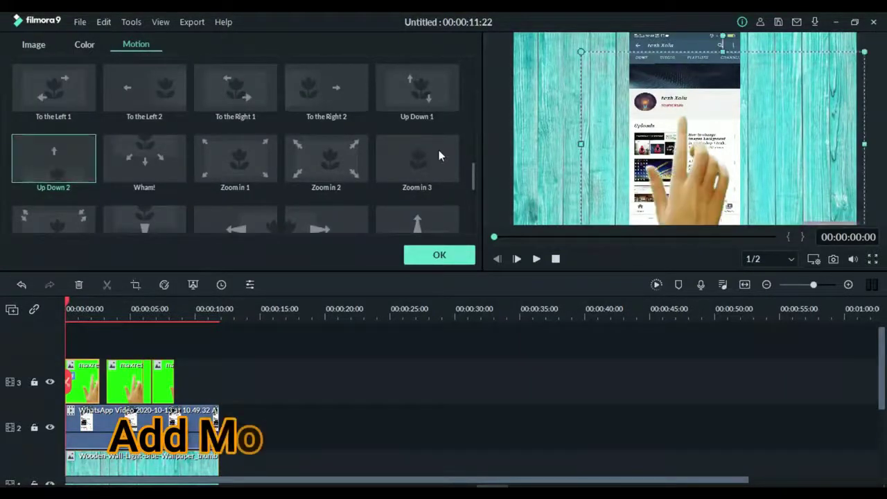
{"action": "left_click_drag", "start_coordinate": [678, 182], "coordinate": [663, 158]}
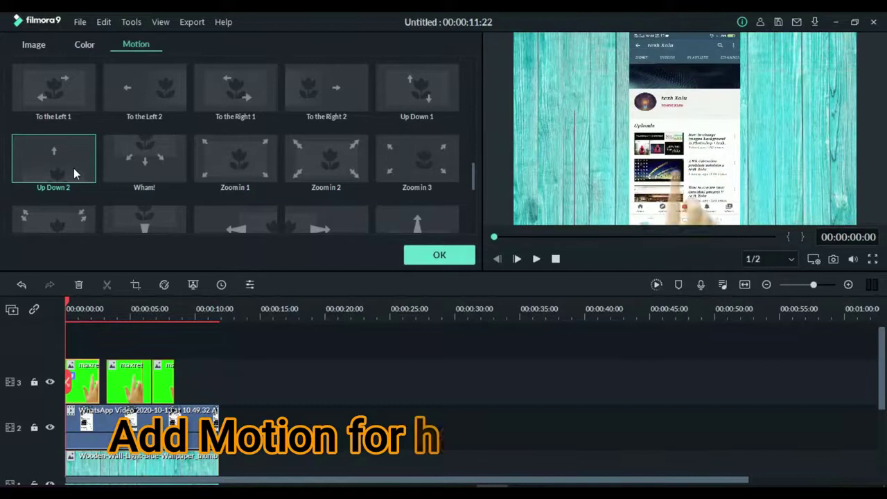
{"action": "left_click", "coordinate": [540, 260]}
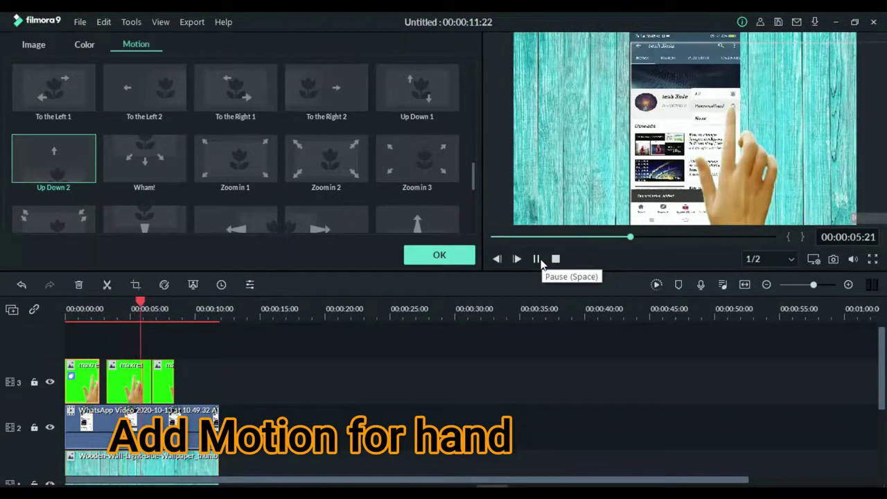
{"action": "left_click", "coordinate": [538, 260]}
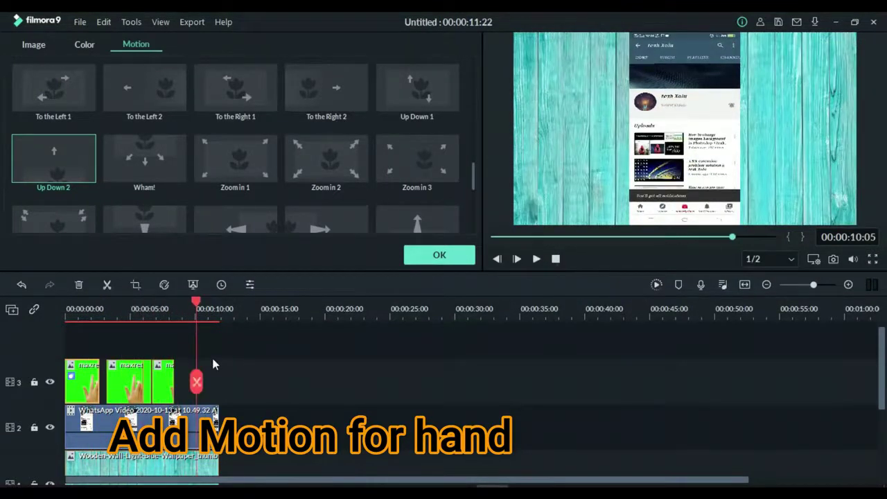
Step: Set the first hand clip's chroma key edge thickness to -2.90, check it in playback, and close the clip settings
{"action": "double_click", "coordinate": [73, 400]}
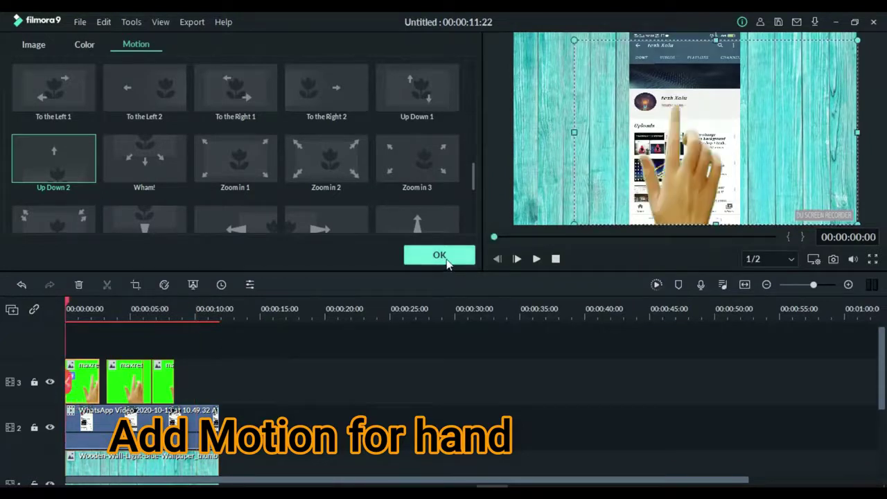
{"action": "left_click", "coordinate": [444, 255]}
{"action": "double_click", "coordinate": [91, 380]}
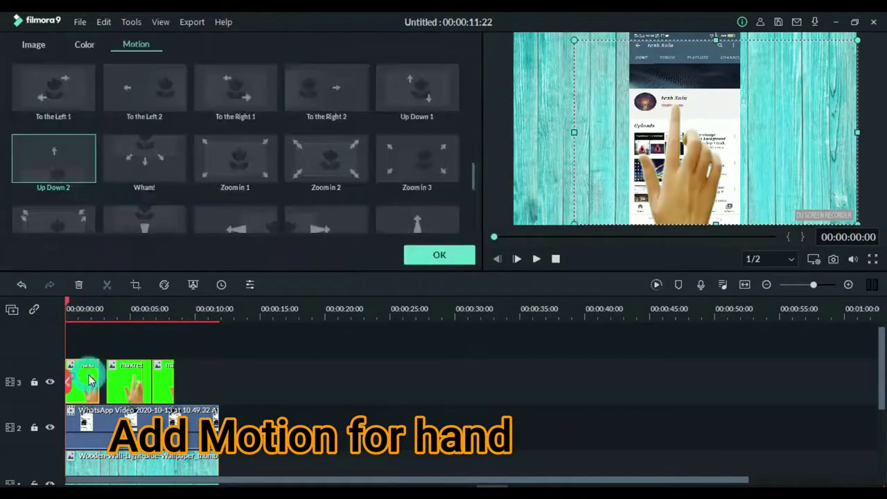
{"action": "left_click", "coordinate": [84, 47]}
{"action": "left_click", "coordinate": [39, 46]}
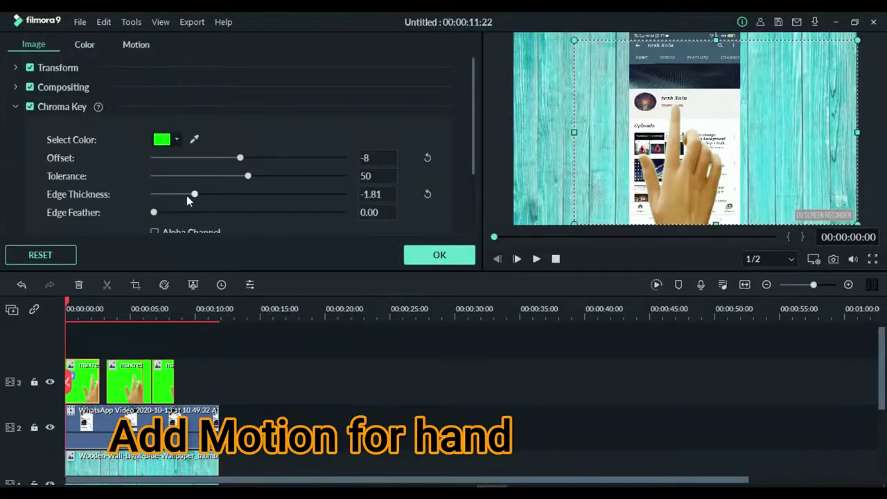
{"action": "left_click", "coordinate": [540, 259]}
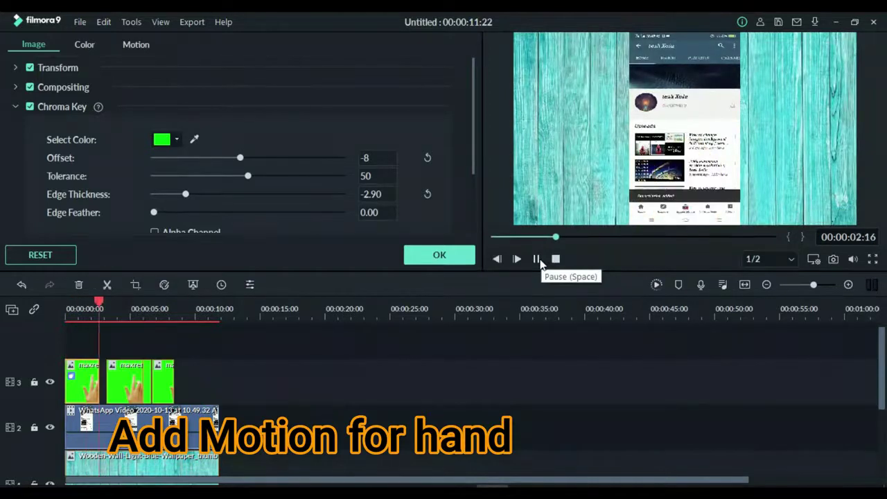
{"action": "left_click", "coordinate": [537, 259]}
{"action": "left_click", "coordinate": [440, 254]}
Step: Apply the Up Down 2 motion to the second hand clip and play the video from the start
{"action": "double_click", "coordinate": [108, 392]}
{"action": "left_click", "coordinate": [136, 45]}
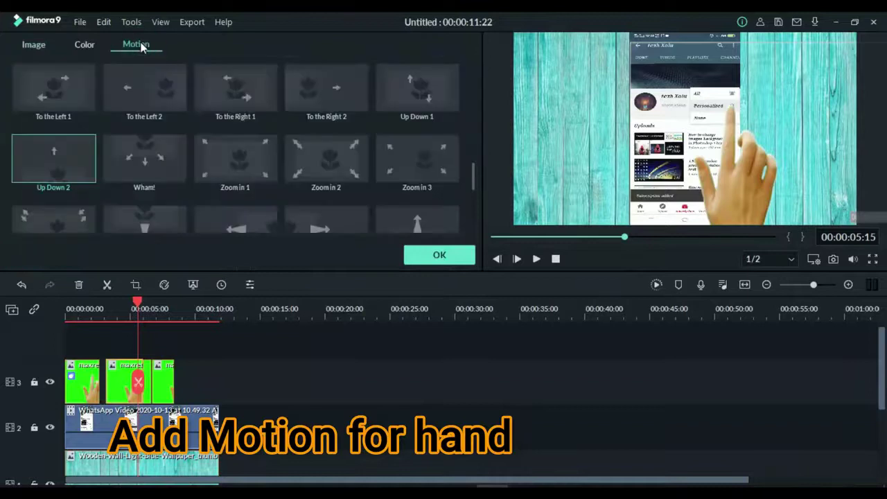
{"action": "left_click", "coordinate": [57, 163]}
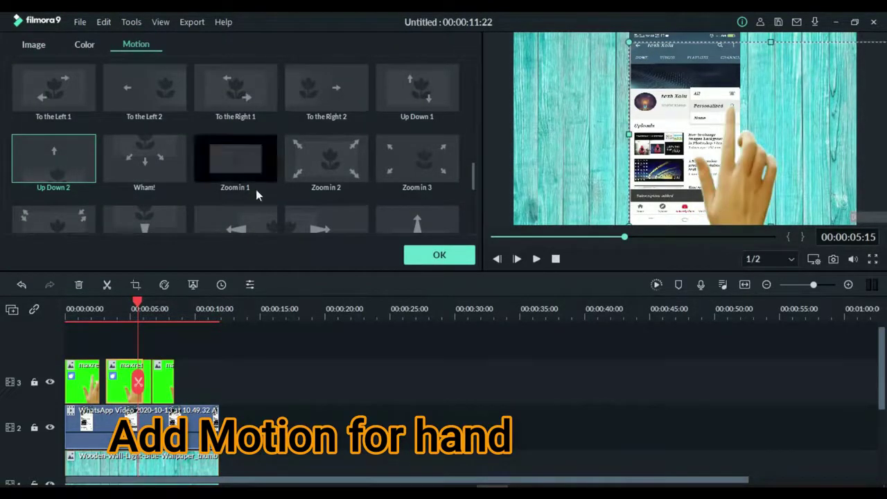
{"action": "left_click", "coordinate": [493, 237]}
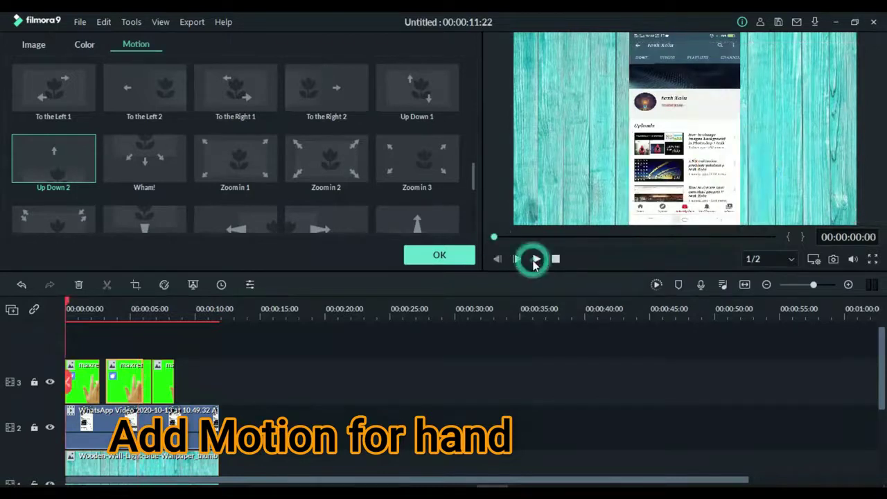
{"action": "left_click", "coordinate": [535, 260]}
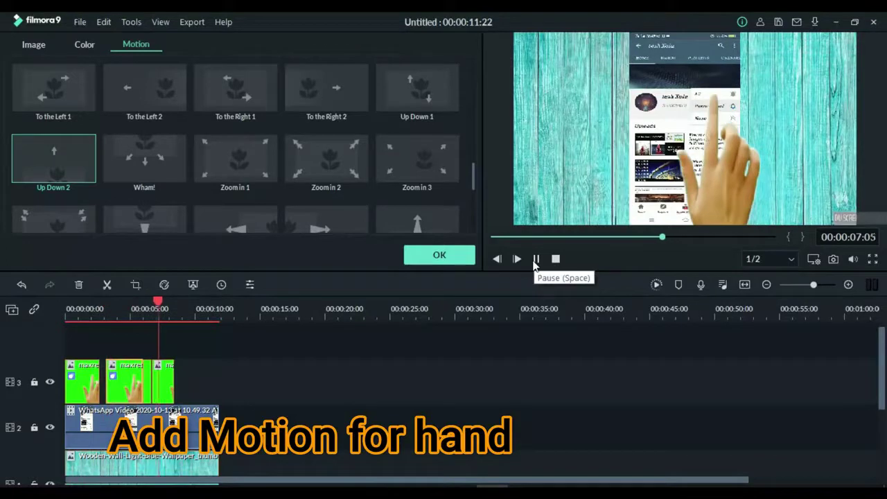
{"action": "left_click", "coordinate": [536, 260]}
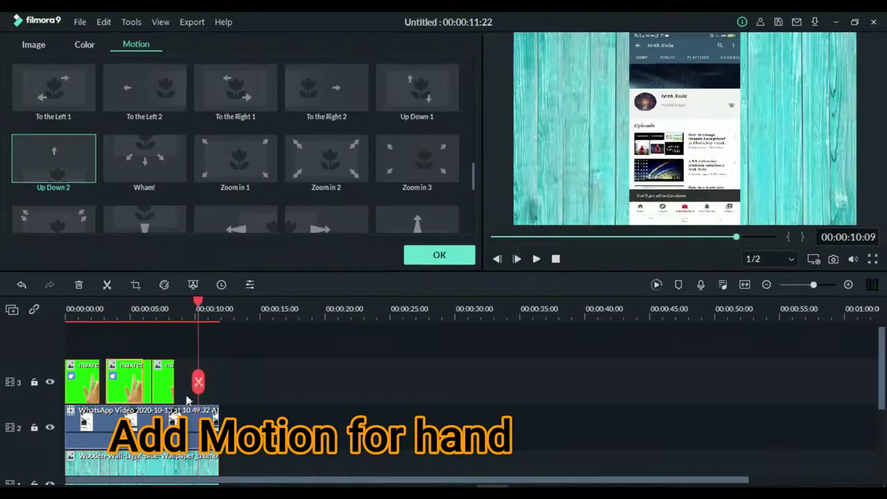
{"action": "left_click_drag", "start_coordinate": [149, 396], "coordinate": [274, 434]}
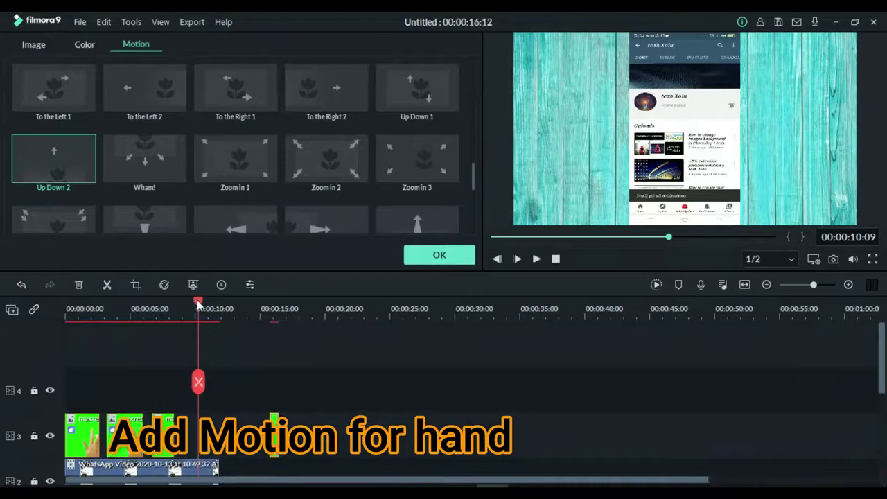
{"action": "left_click_drag", "start_coordinate": [198, 304], "coordinate": [97, 305]}
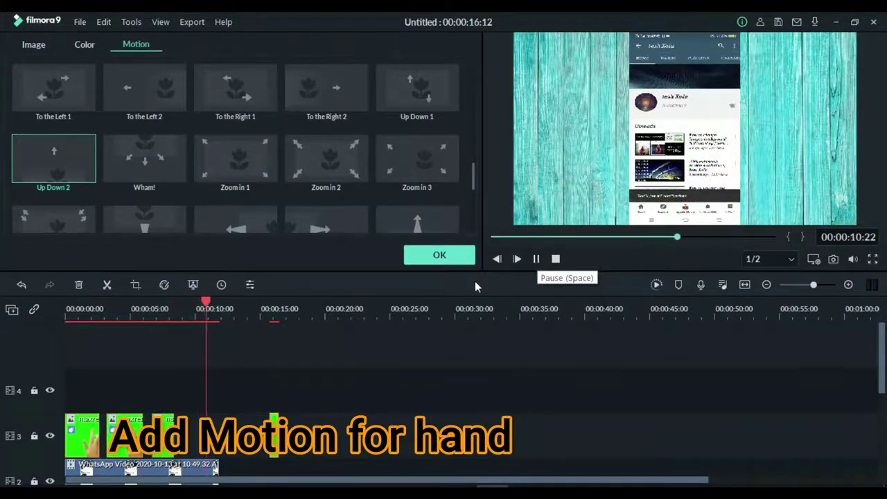
{"action": "left_click", "coordinate": [536, 259]}
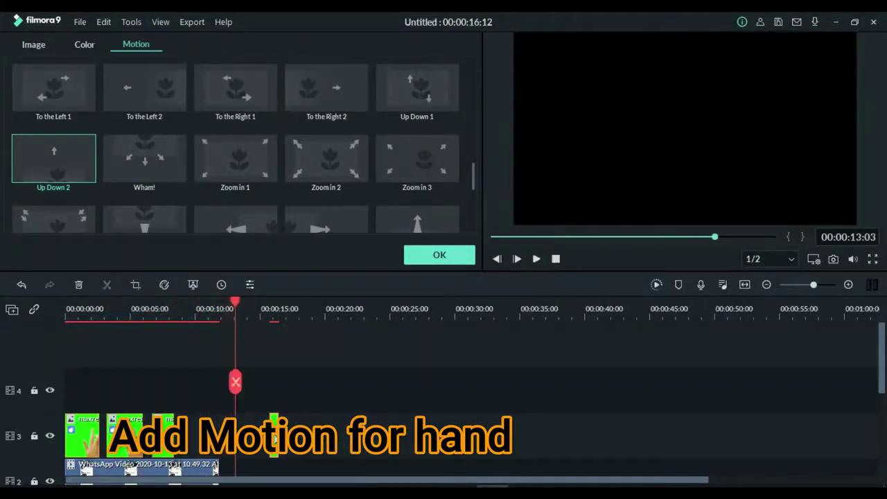
{"action": "left_click_drag", "start_coordinate": [176, 437], "coordinate": [150, 439]}
Step: Play the hand animation, remove the short leftover piece between the second and third hand clips, and close the gap
{"action": "left_click_drag", "start_coordinate": [235, 303], "coordinate": [78, 309]}
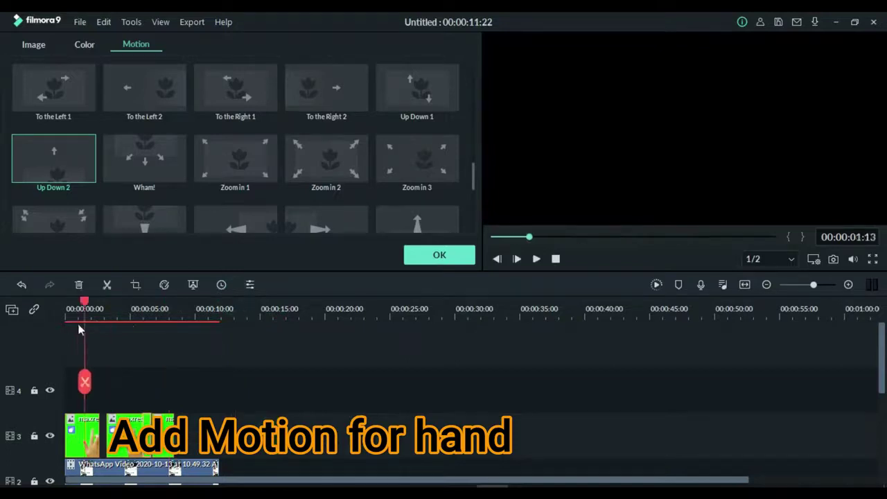
{"action": "left_click", "coordinate": [536, 258]}
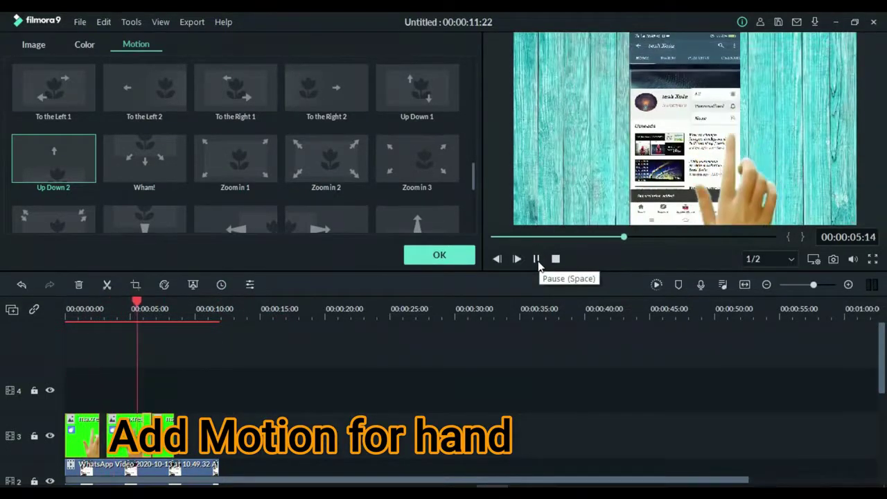
{"action": "left_click", "coordinate": [535, 258]}
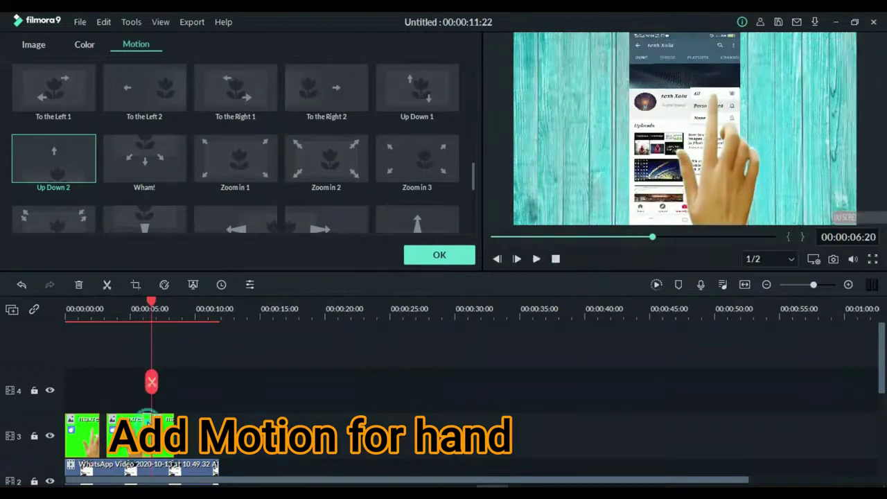
{"action": "key", "text": "Delete"}
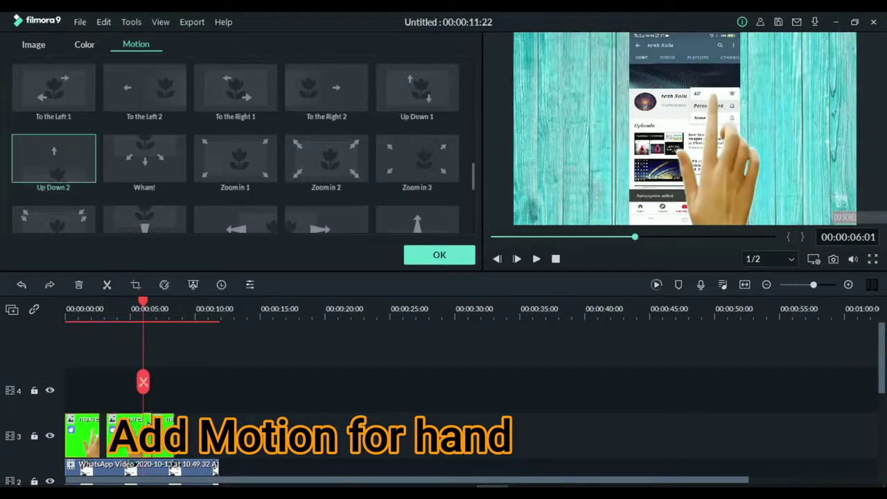
{"action": "right_click", "coordinate": [148, 421]}
{"action": "left_click", "coordinate": [212, 84]}
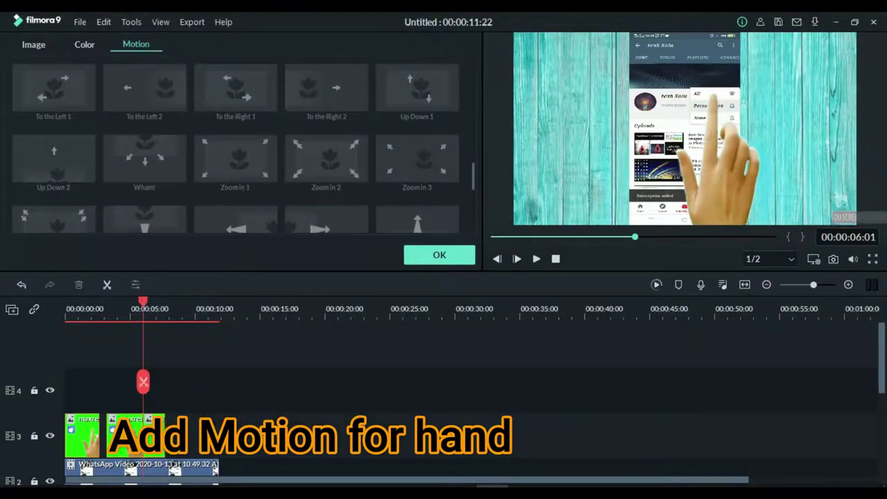
Step: Apply the Up Down 2 motion to the third hand clip, close its settings, and play the video from the start
{"action": "left_click", "coordinate": [78, 142]}
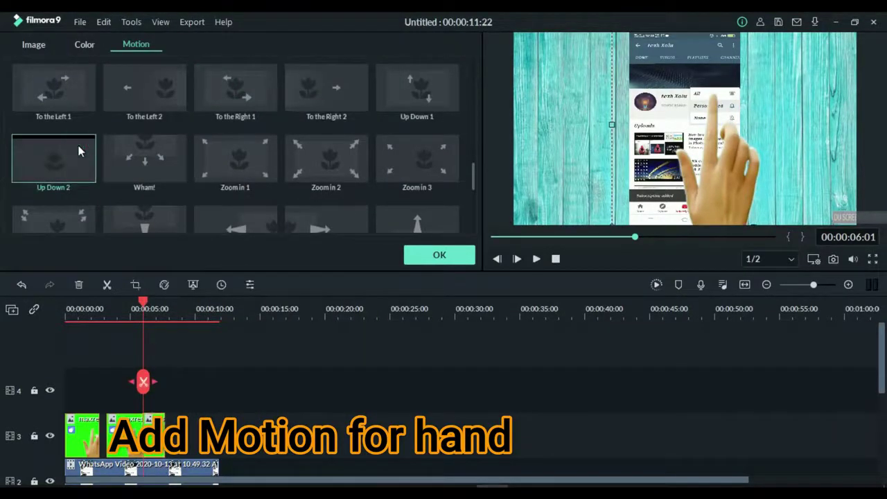
{"action": "left_click", "coordinate": [420, 257]}
{"action": "left_click", "coordinate": [494, 237]}
{"action": "left_click", "coordinate": [538, 259]}
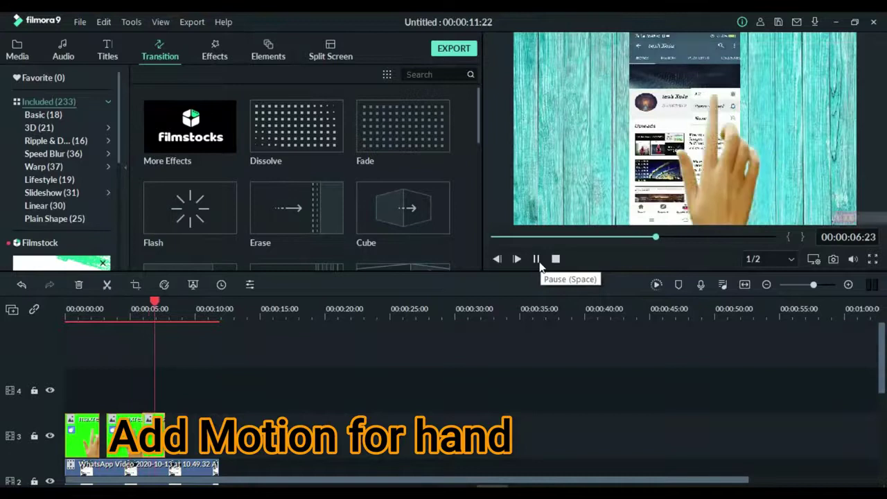
{"action": "left_click", "coordinate": [538, 260]}
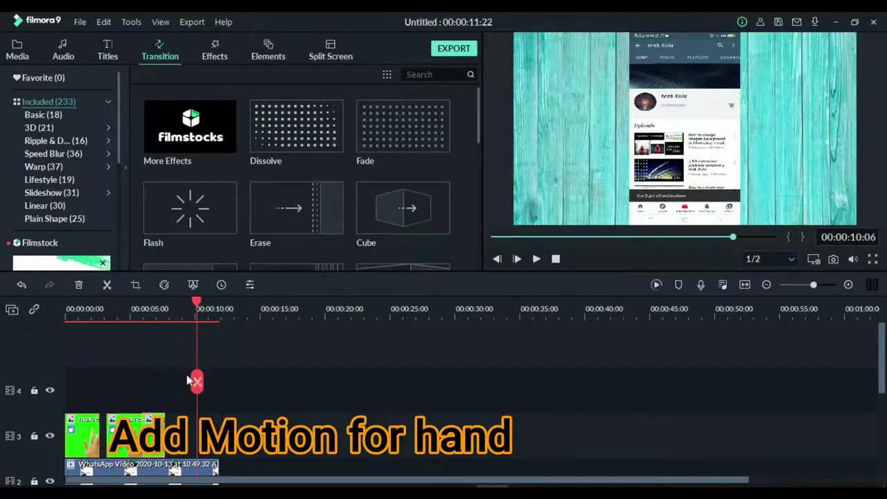
Step: Extend the end of the third hand clip to about 8 seconds and play from 00:00:06:01
{"action": "left_click_drag", "start_coordinate": [165, 425], "coordinate": [170, 426]}
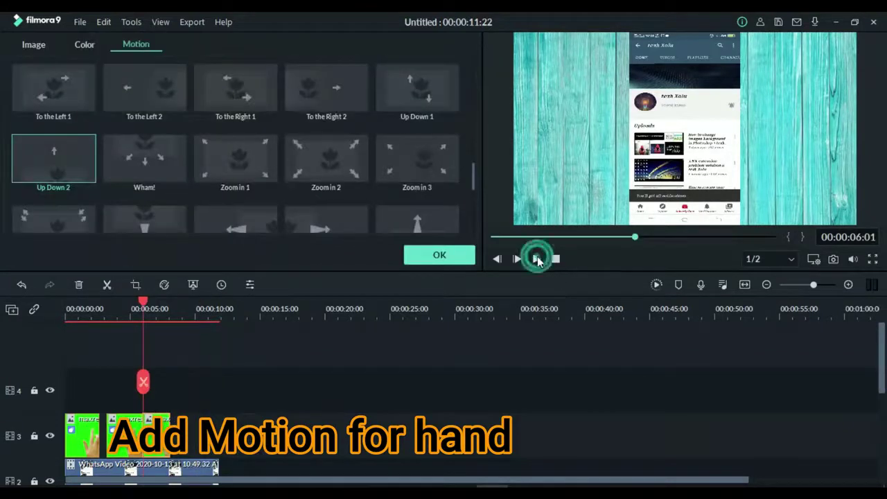
{"action": "left_click", "coordinate": [538, 260]}
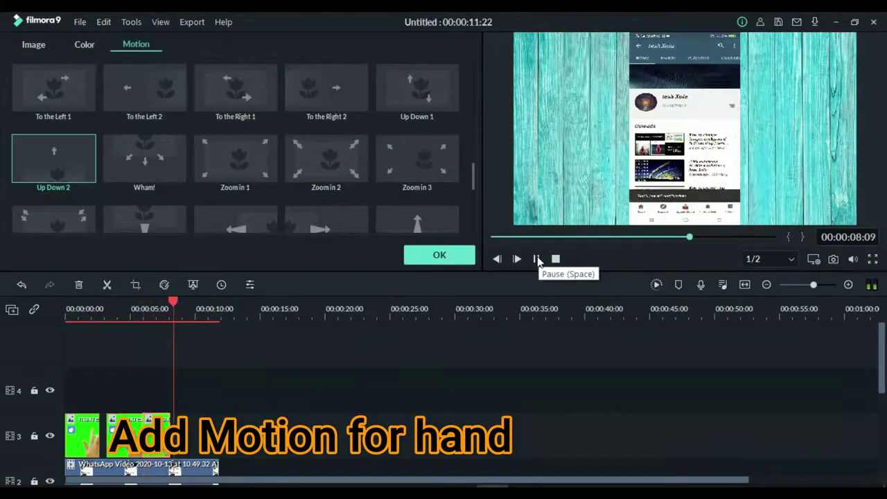
{"action": "left_click", "coordinate": [538, 260]}
Step: Move the second audio clip to start at about 8.1 seconds and play from 00:00:06:05 to check the timing
{"action": "scroll", "coordinate": [3, 349], "scroll_direction": "down", "scroll_amount": 4}
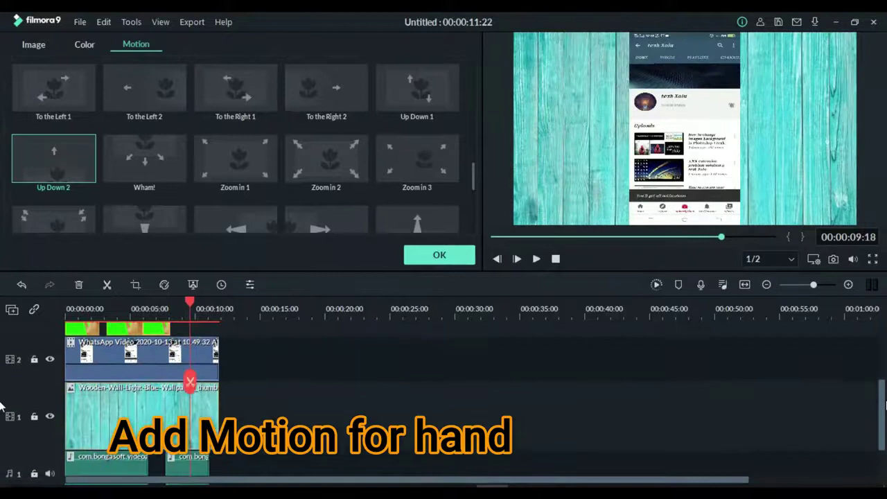
{"action": "double_click", "coordinate": [196, 470]}
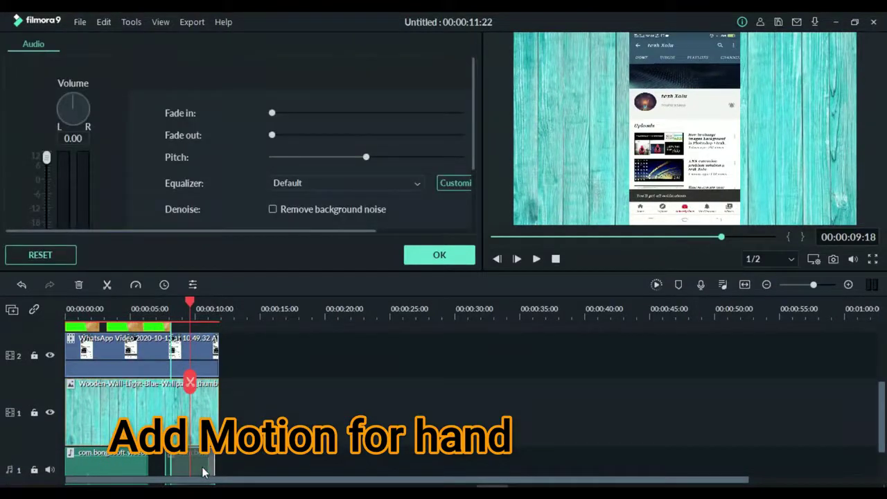
{"action": "left_click", "coordinate": [147, 308]}
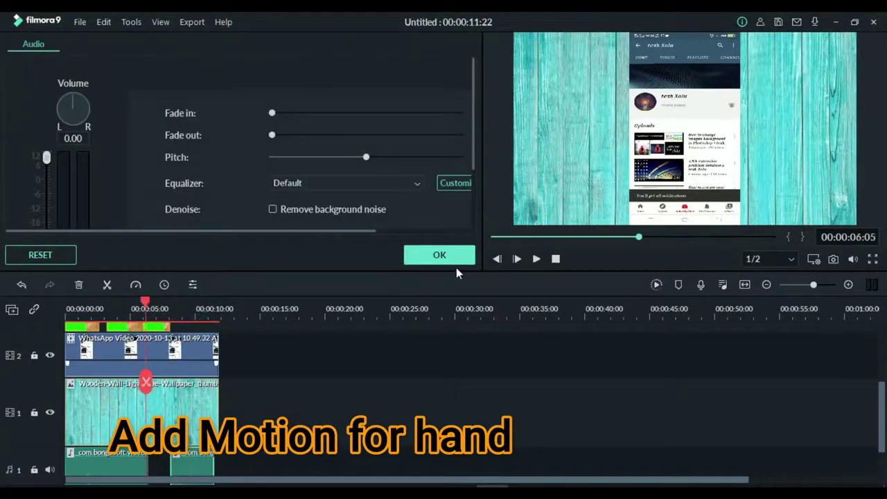
{"action": "left_click", "coordinate": [534, 262]}
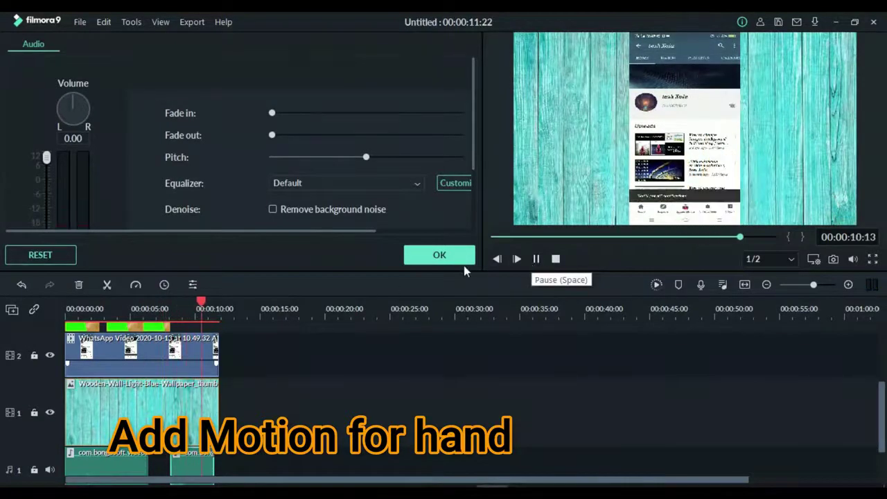
Step: Watch the whole video in the full-screen preview and return to the editor
{"action": "left_click", "coordinate": [873, 258]}
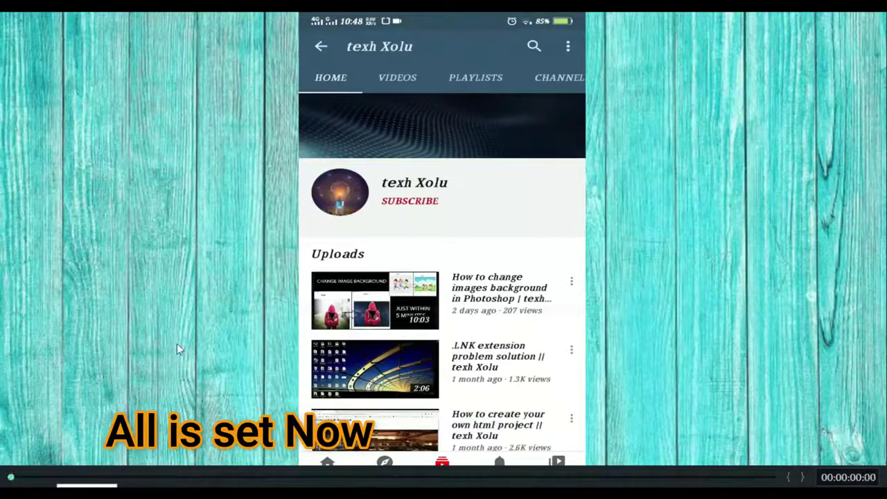
{"action": "left_click", "coordinate": [194, 322]}
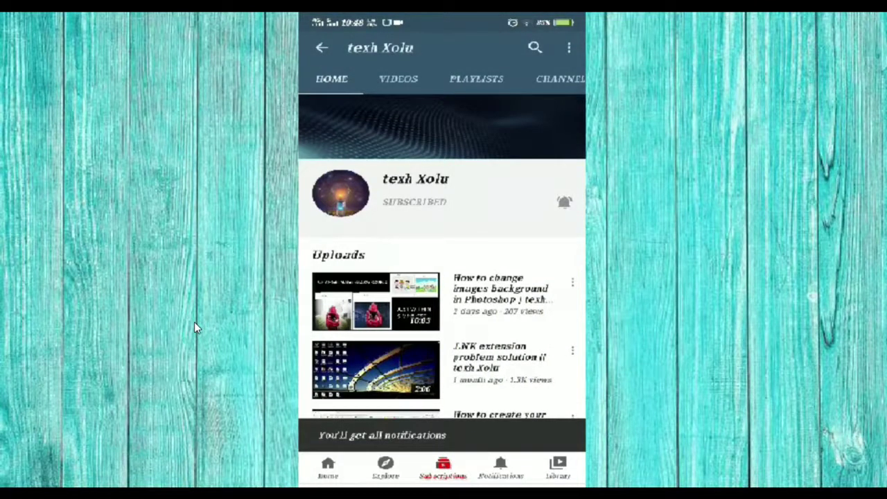
{"action": "mouse_move", "coordinate": [51, 459]}
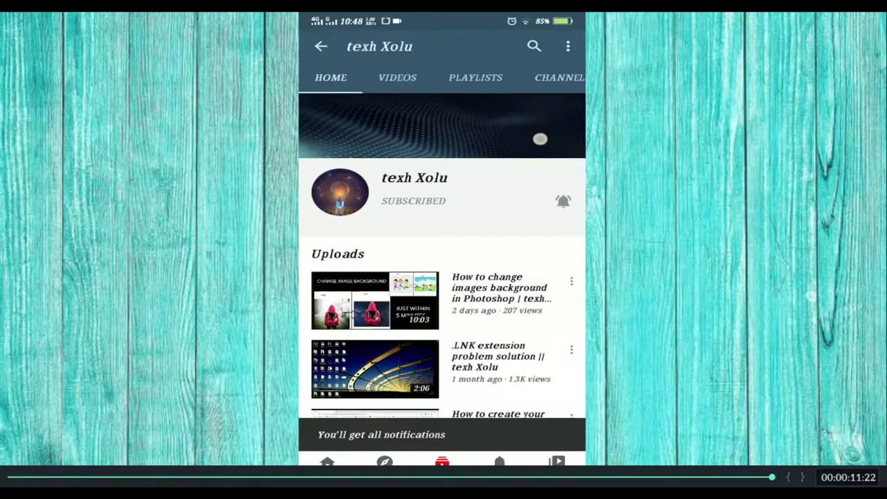
{"action": "key", "text": "Escape"}
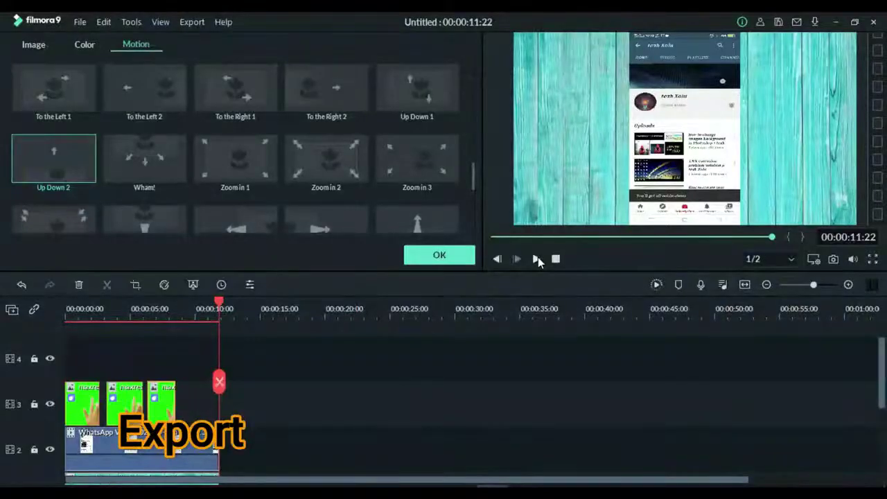
Step: Close the clip settings and export the project as an MP4 named "subscribe button video"
{"action": "left_click", "coordinate": [440, 255]}
{"action": "type", "text": "subscribe button video"}
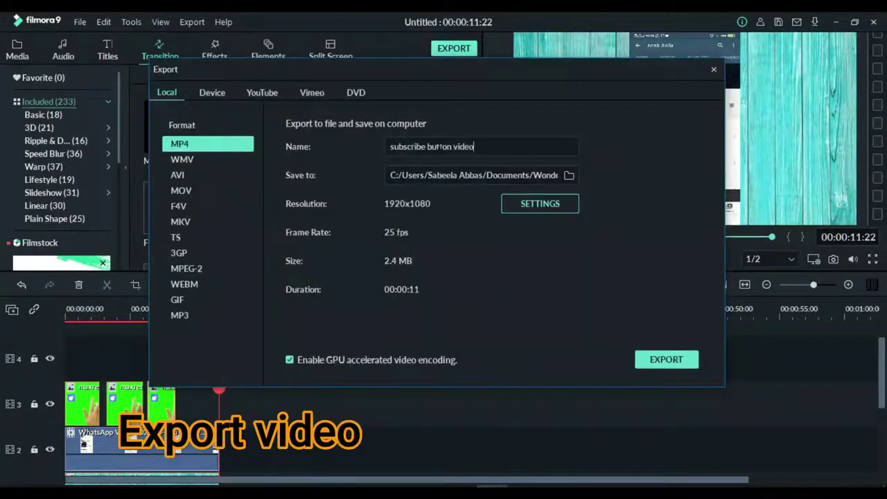
{"action": "left_click", "coordinate": [667, 359]}
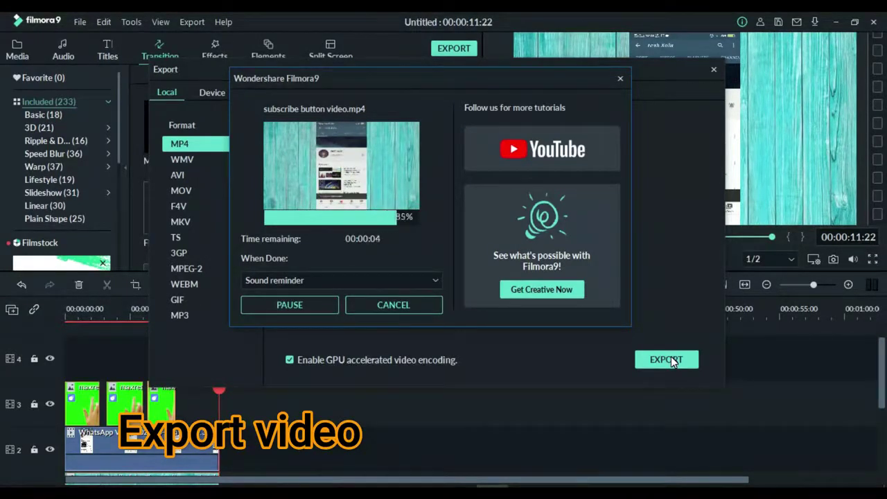
Step: Open the output folder, play the exported subscribe button video, and close the player
{"action": "left_click", "coordinate": [323, 309]}
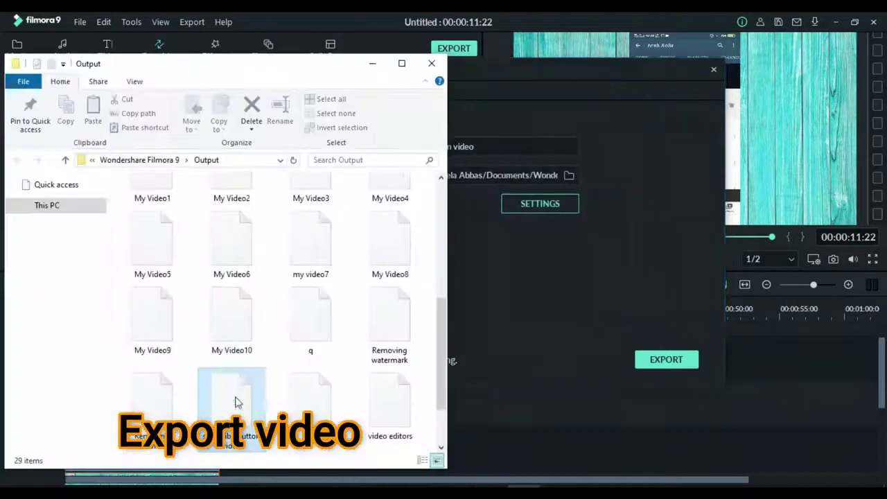
{"action": "double_click", "coordinate": [235, 396]}
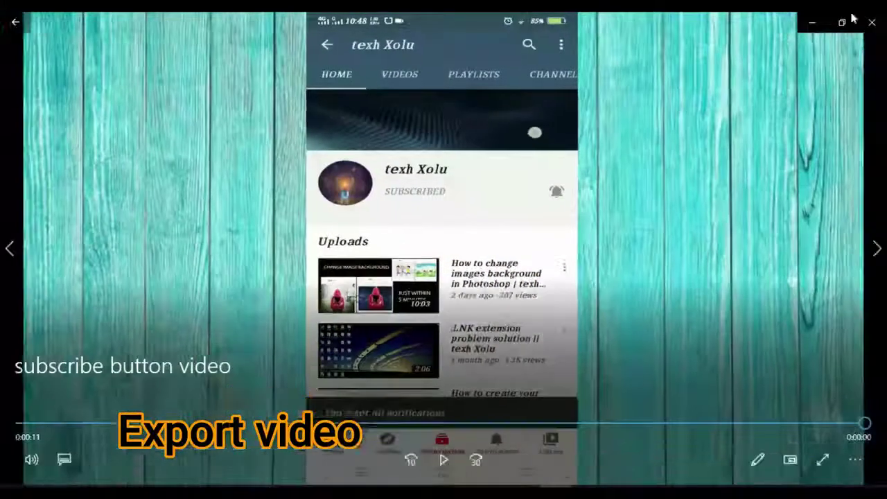
{"action": "left_click", "coordinate": [868, 22]}
{"action": "right_click", "coordinate": [744, 445]}
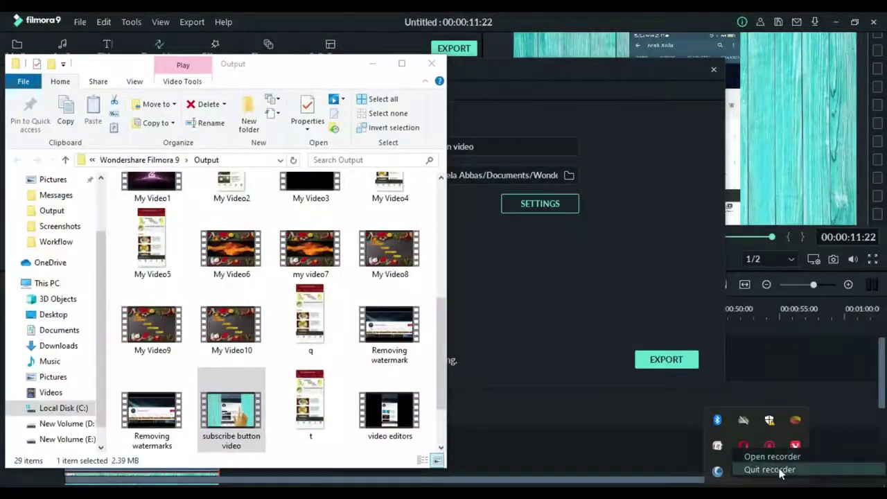
{"action": "left_click", "coordinate": [778, 470]}
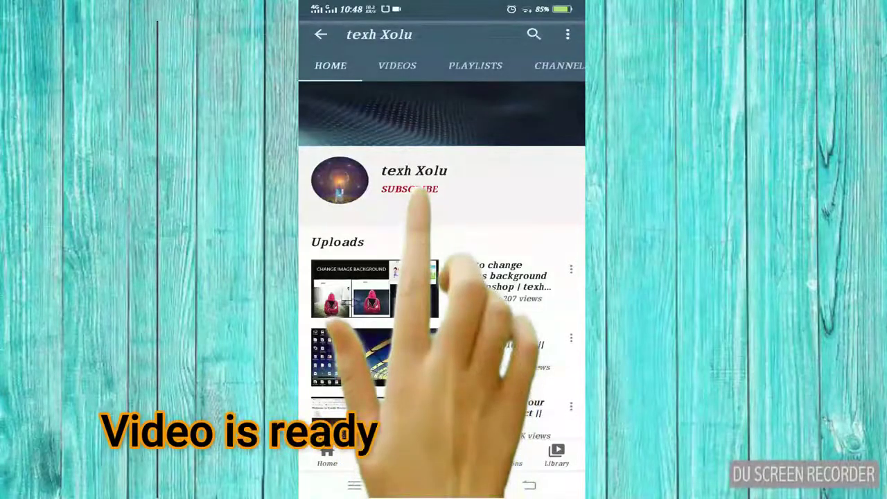